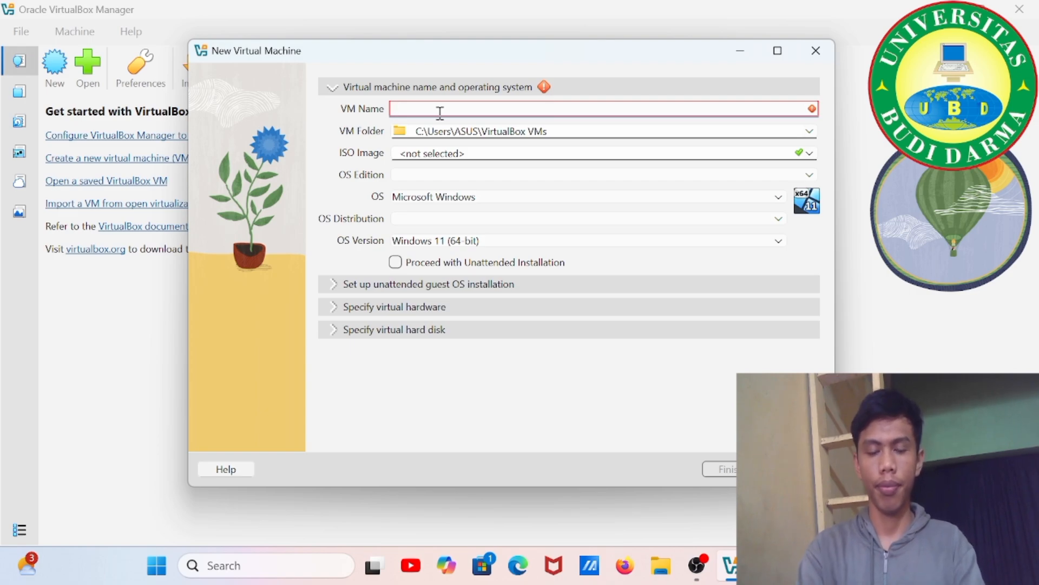
Name the new VM 'Windows 10', review its unattended, memory/CPU and disk sections, and finish.
type("Wi")
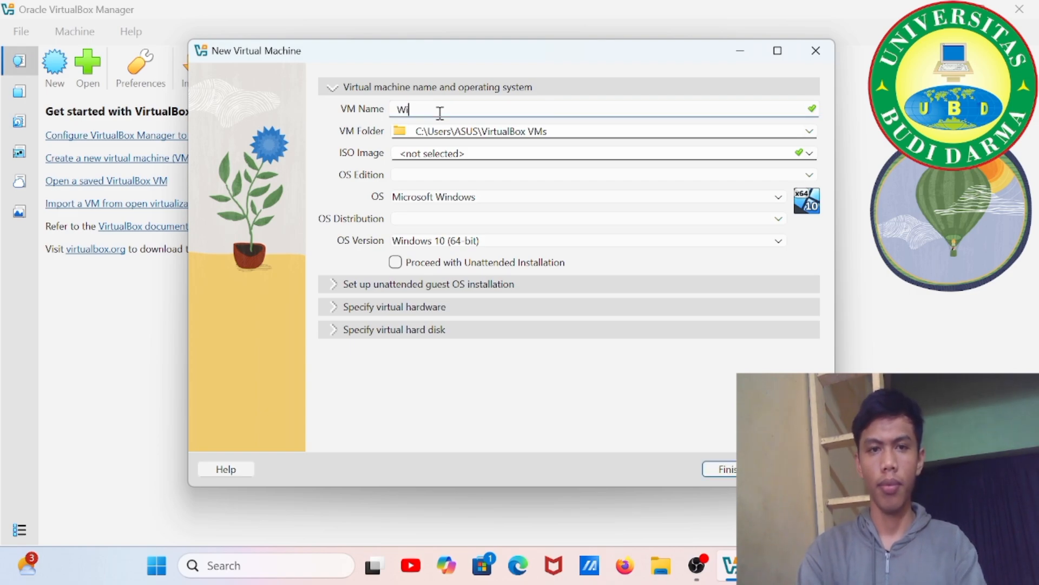
type("ndow")
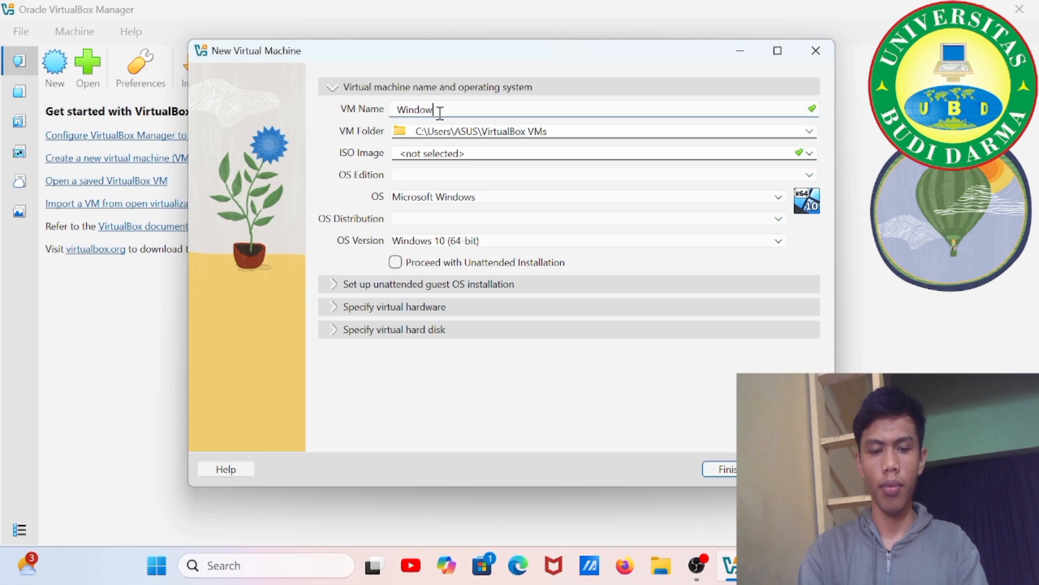
type("s 10")
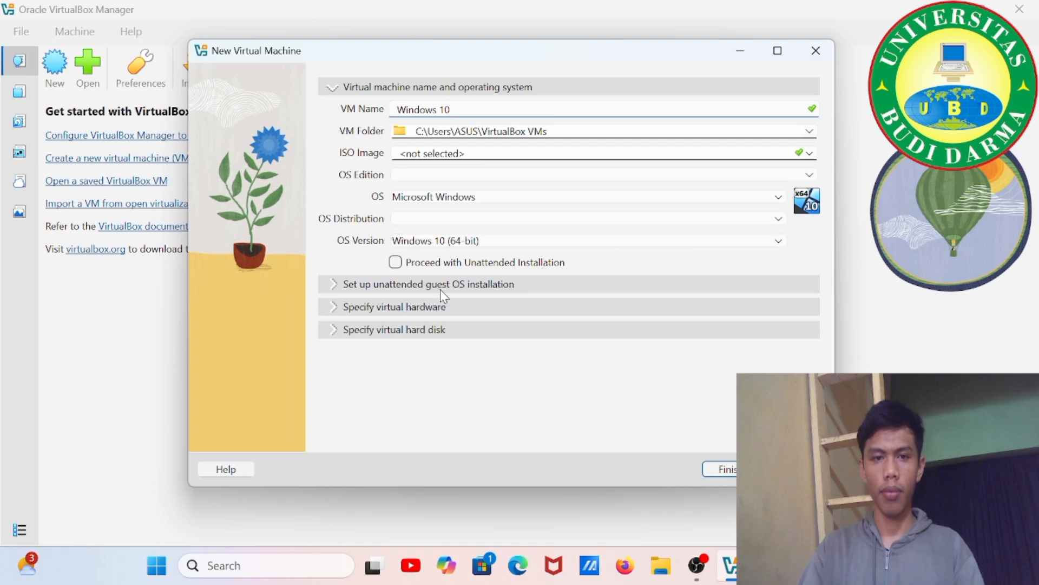
left_click(336, 285)
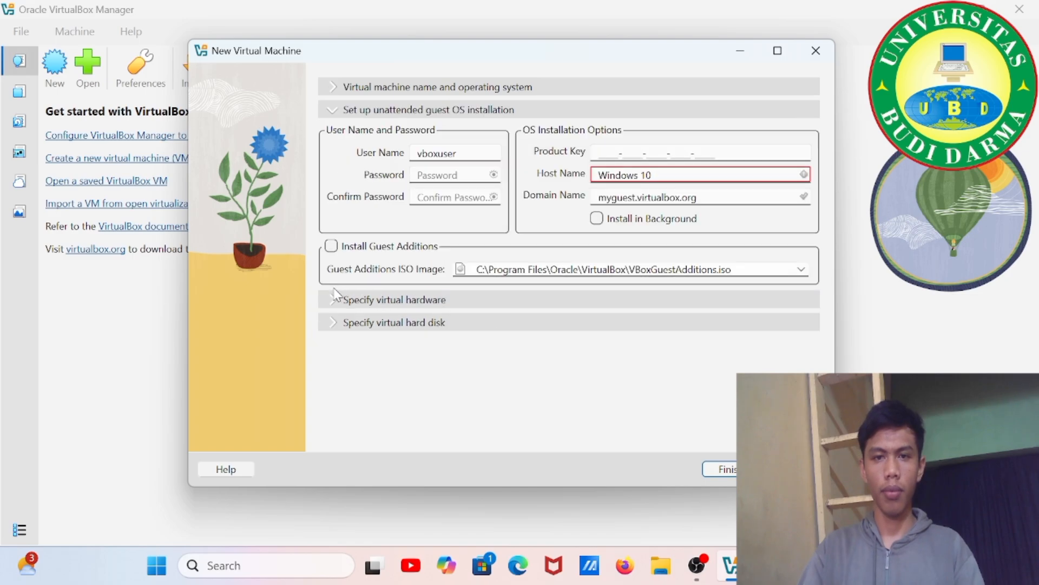
left_click(333, 299)
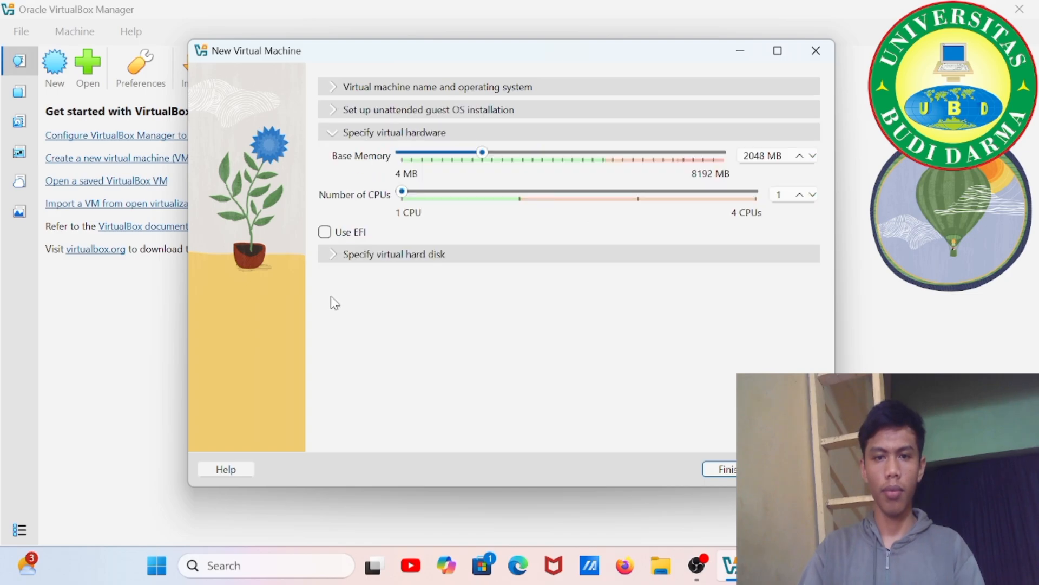
left_click(332, 258)
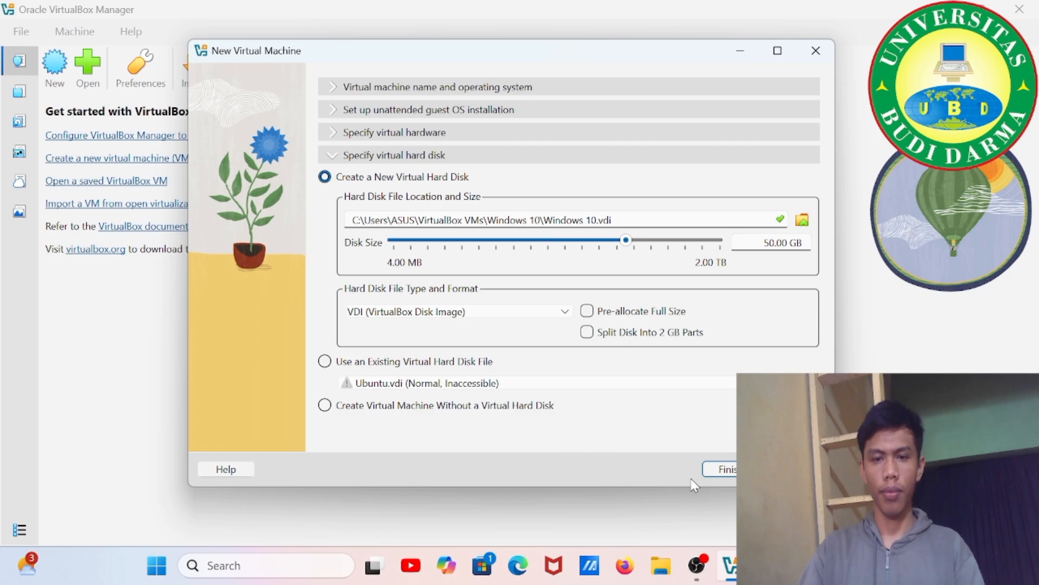
left_click(718, 472)
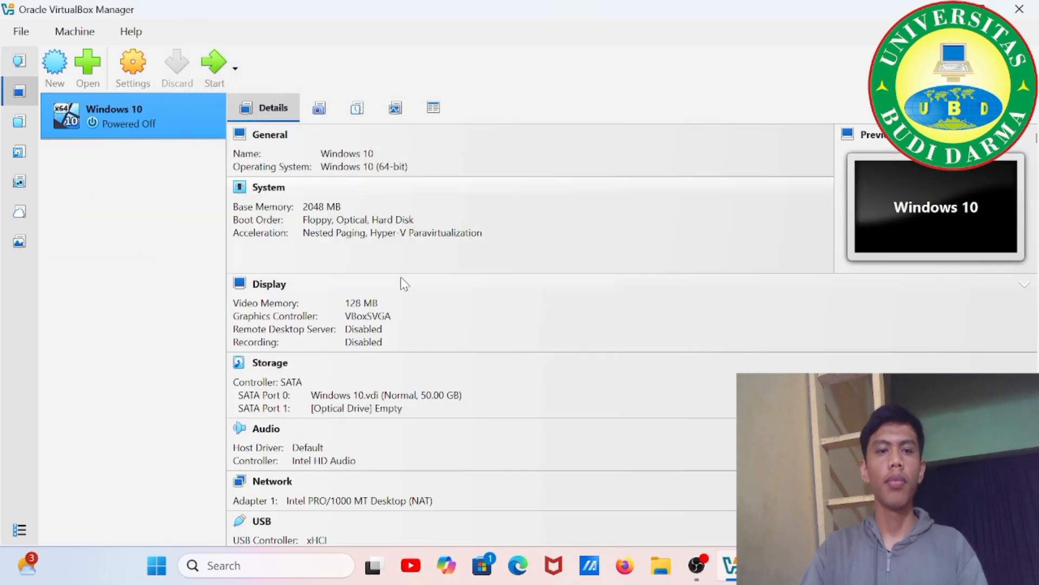
Load Windows10.iso into the Windows 10 VM's optical drive in Storage settings and save.
left_click(258, 369)
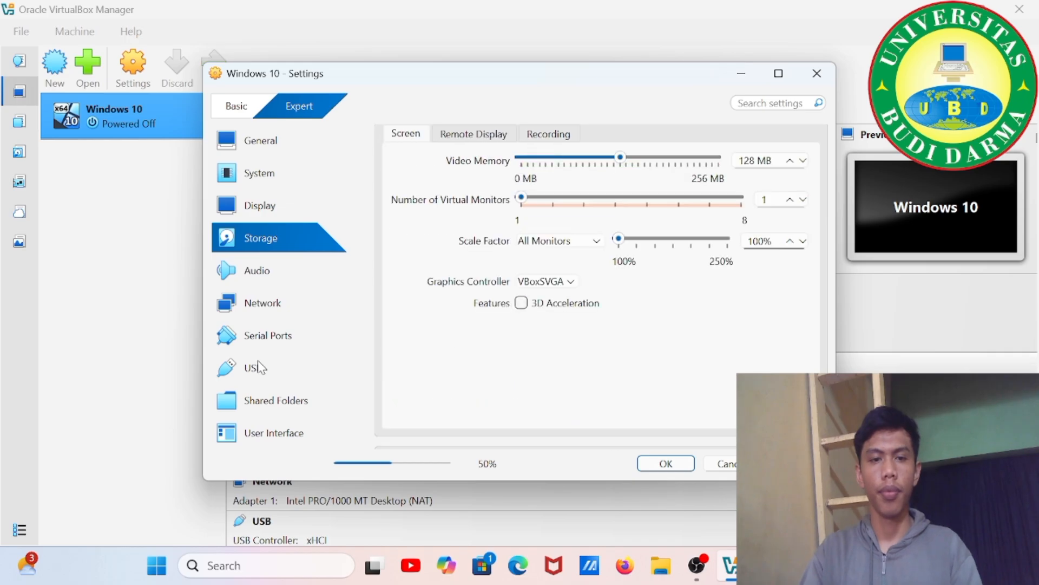
left_click(514, 193)
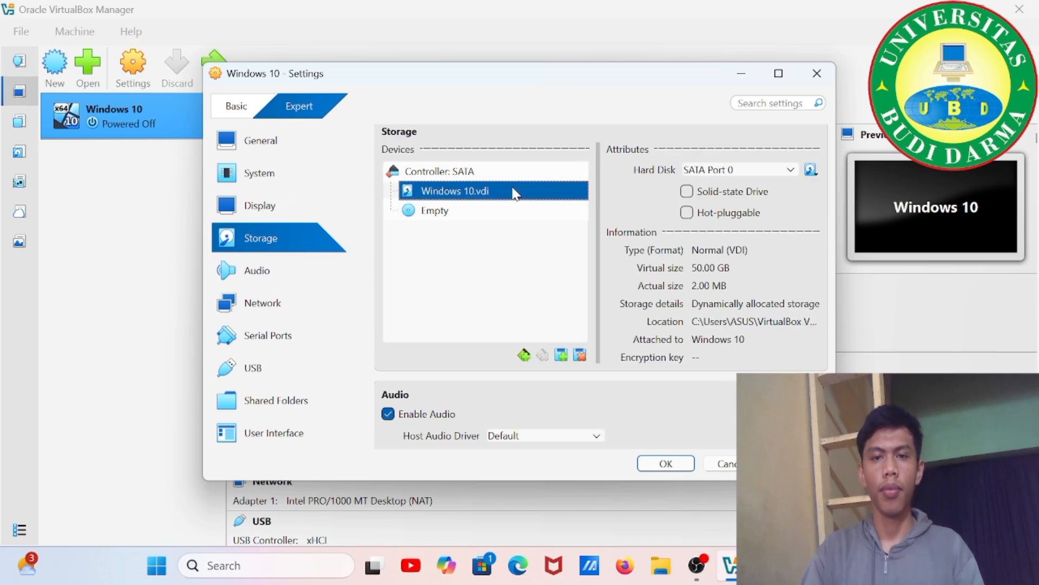
left_click(582, 356)
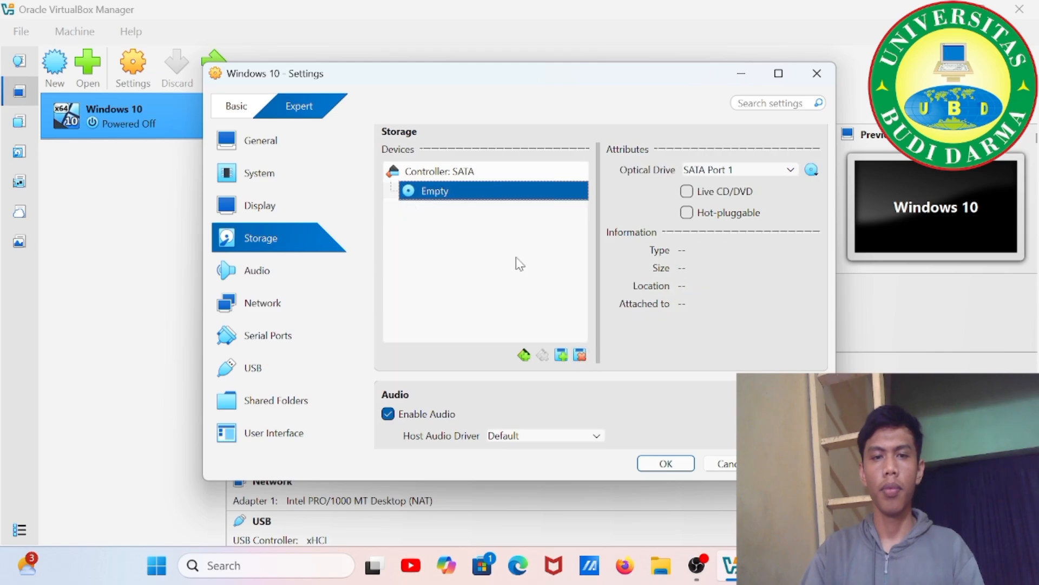
left_click(813, 171)
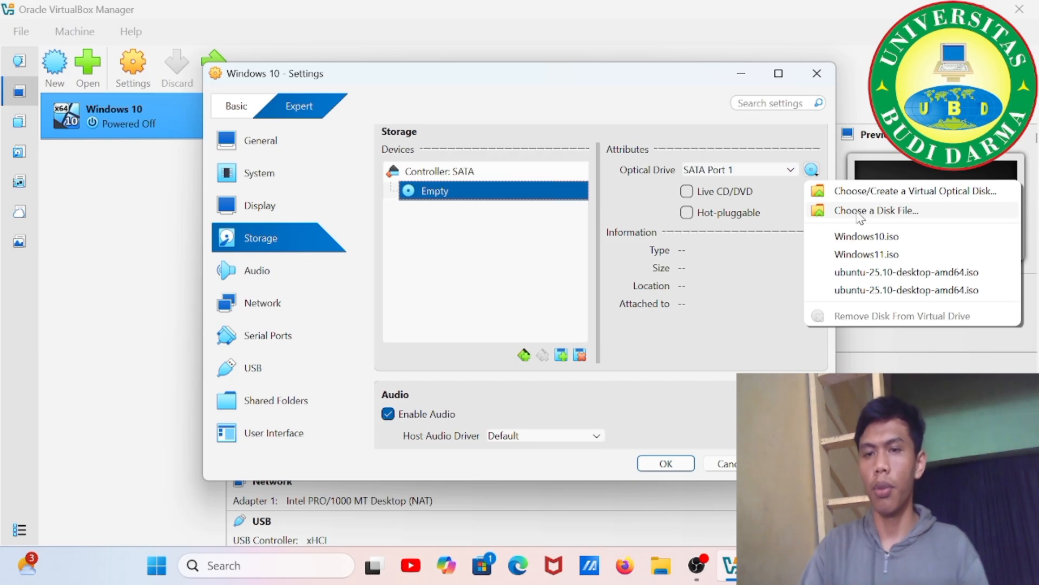
left_click(855, 210)
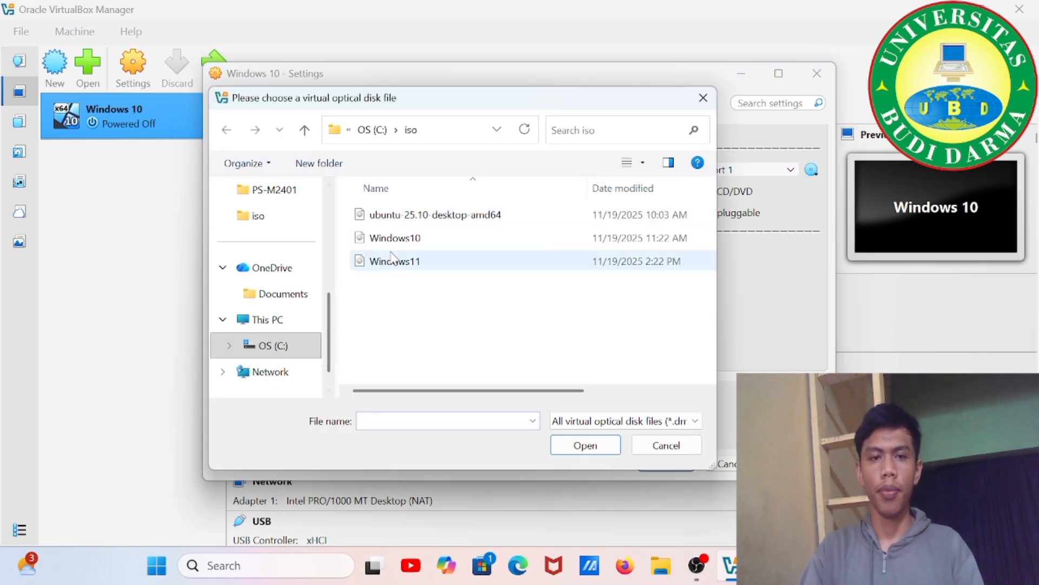
left_click(399, 237)
left_click(585, 445)
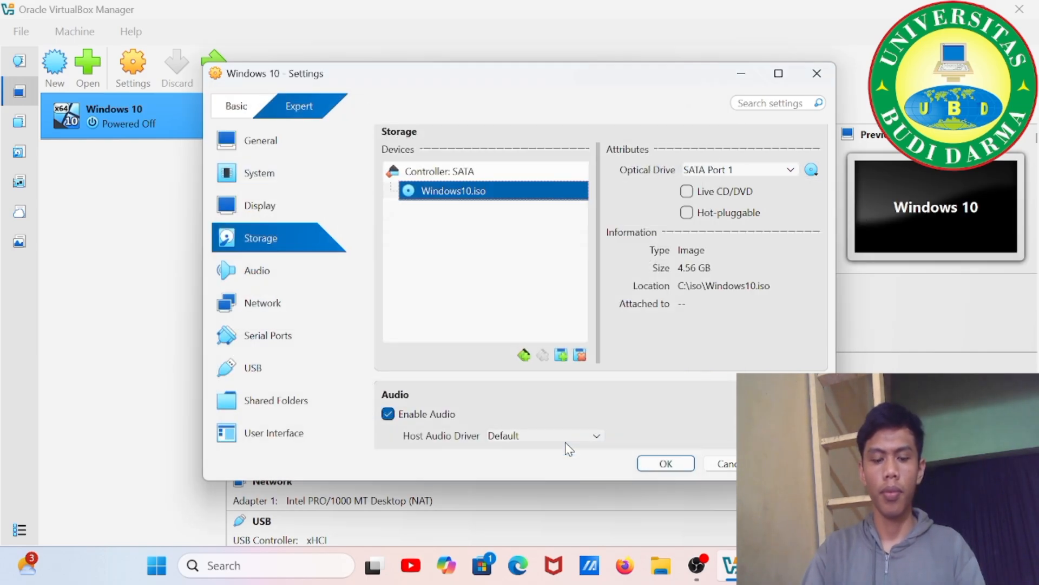
left_click(661, 464)
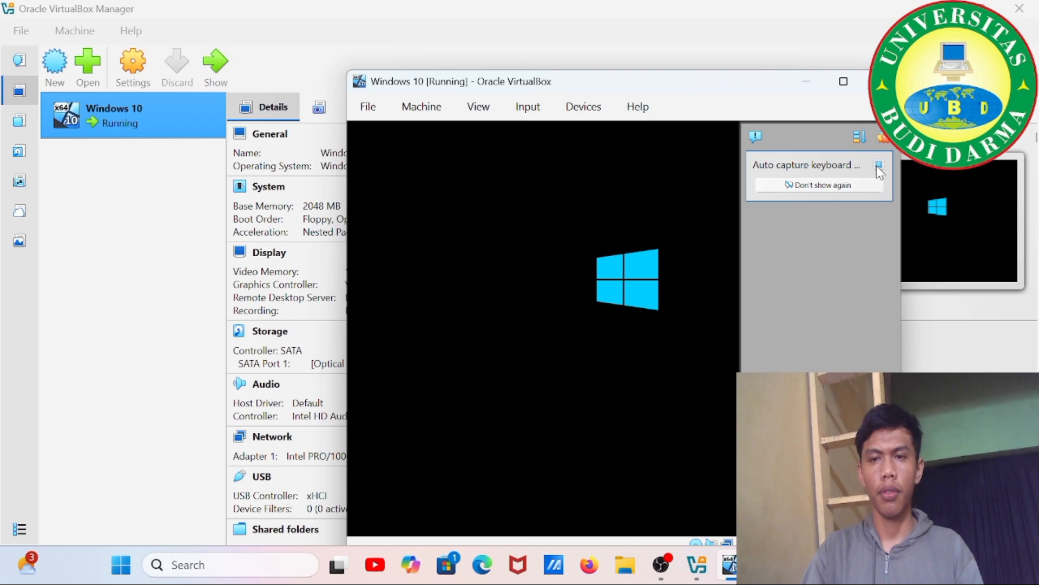
Dismiss the keyboard auto-capture notification in the running VM window.
left_click(878, 165)
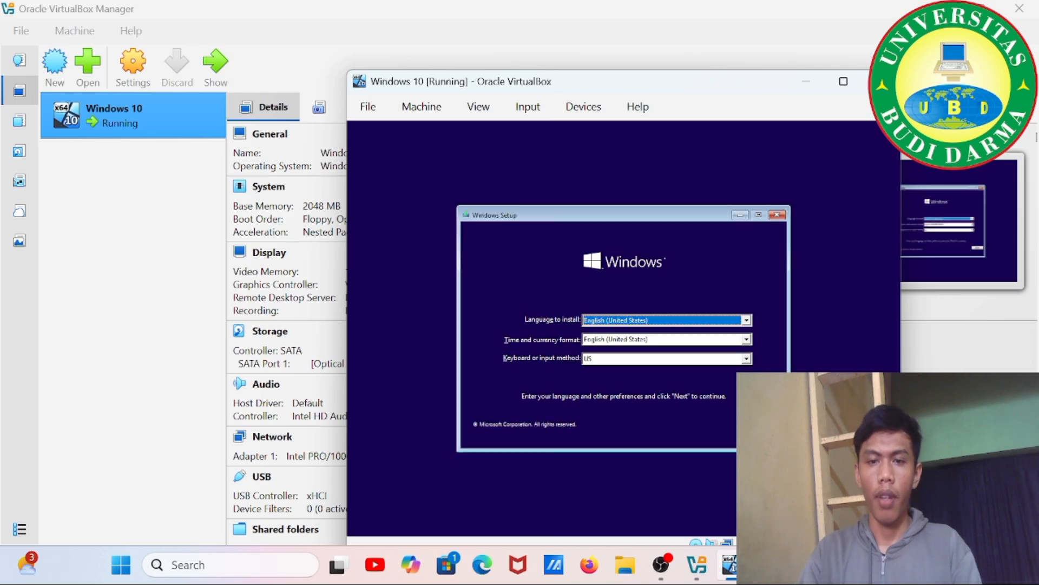
Set the time and currency format to Indonesian (Indonesia), continue, and choose Install now.
left_click(747, 342)
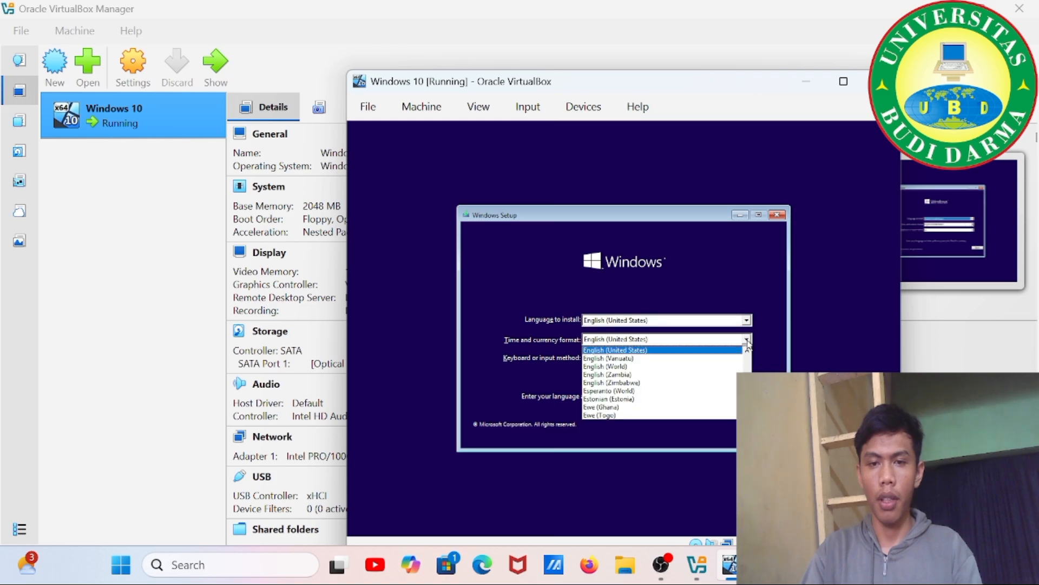
type("in")
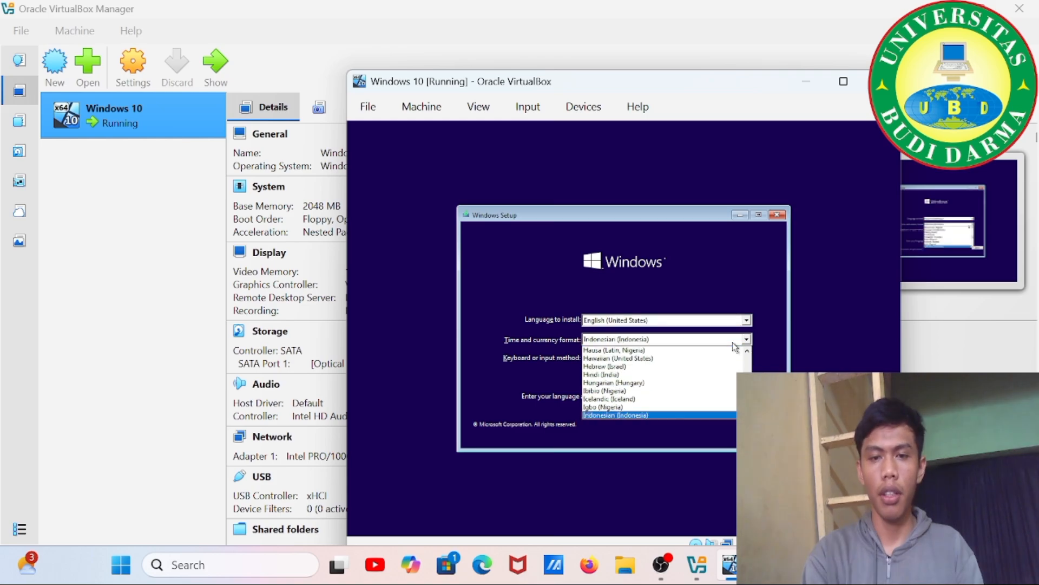
key("Return")
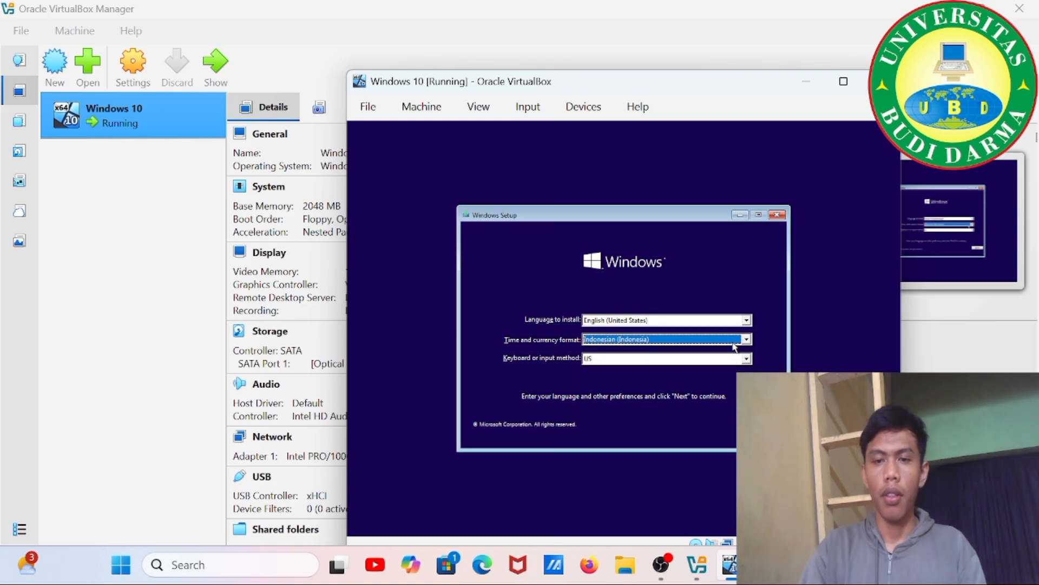
left_click(761, 420)
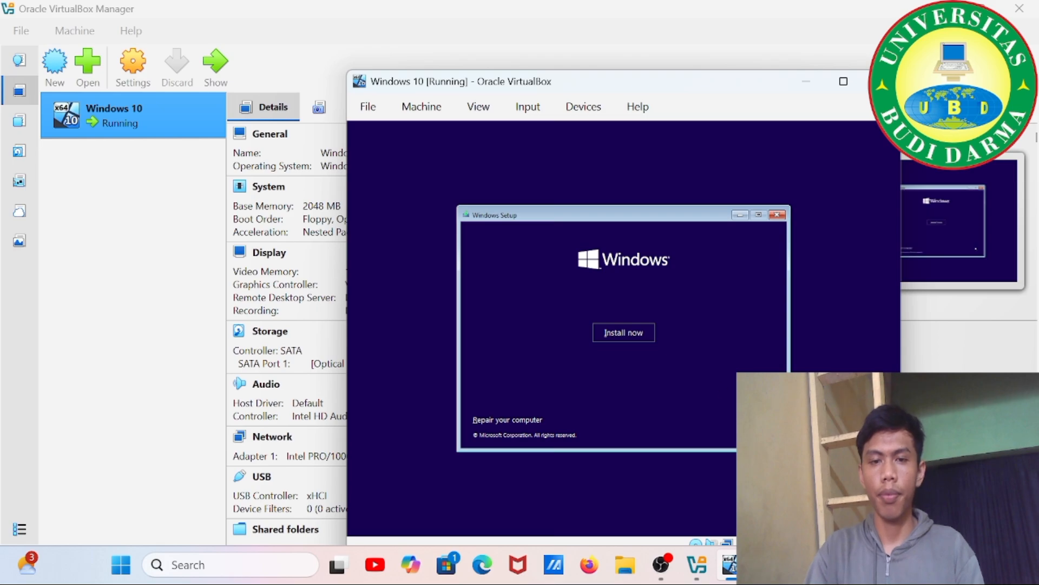
left_click(623, 333)
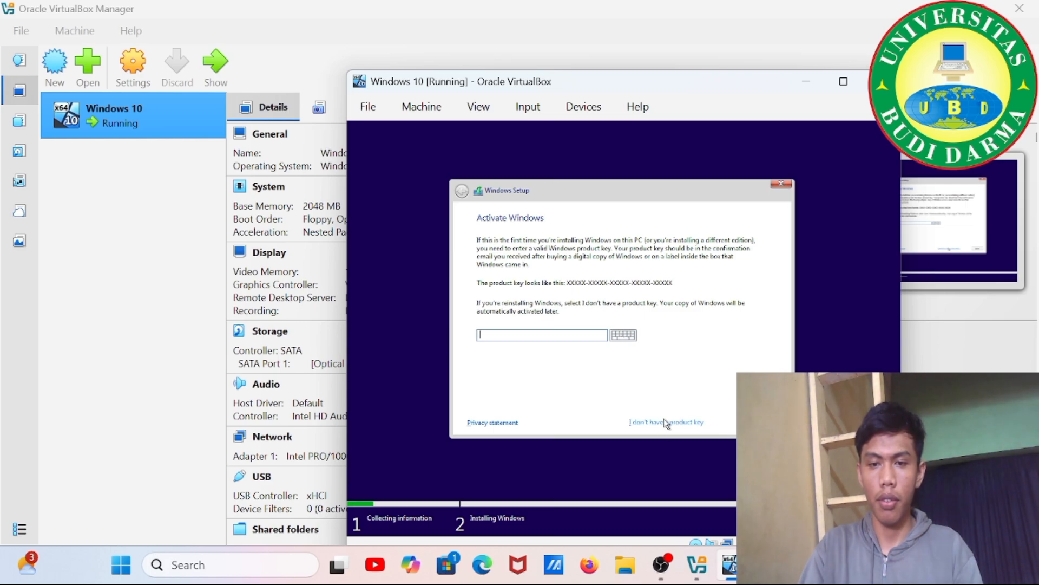
Skip the product key and select the Windows 10 Education edition.
left_click(664, 421)
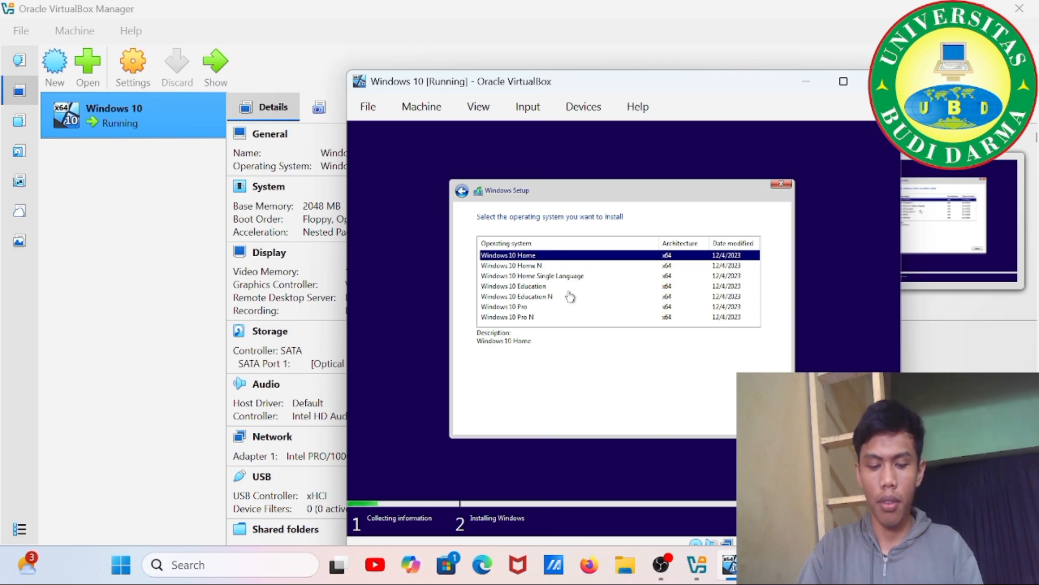
left_click(553, 286)
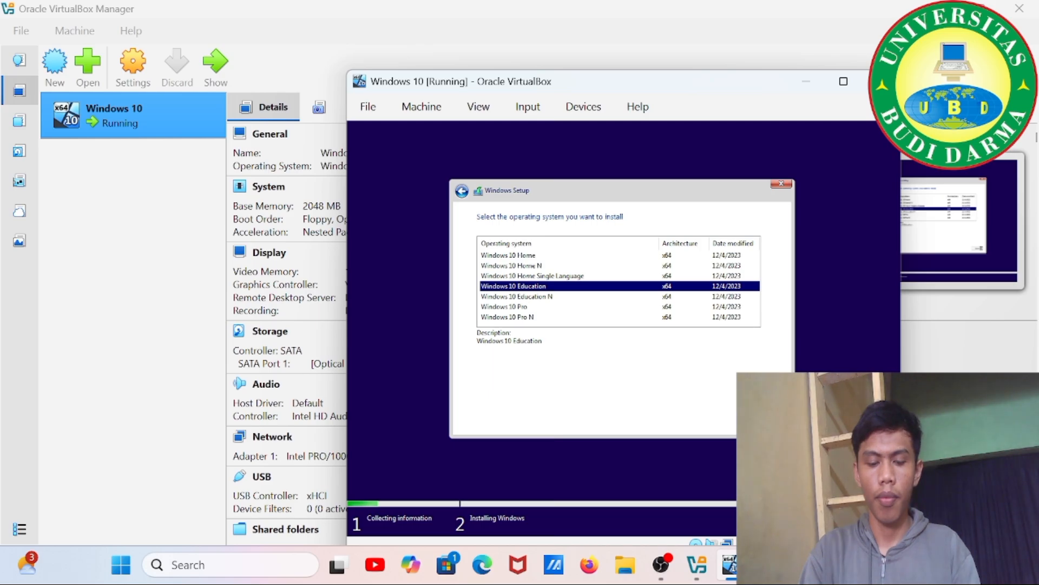
left_click(772, 422)
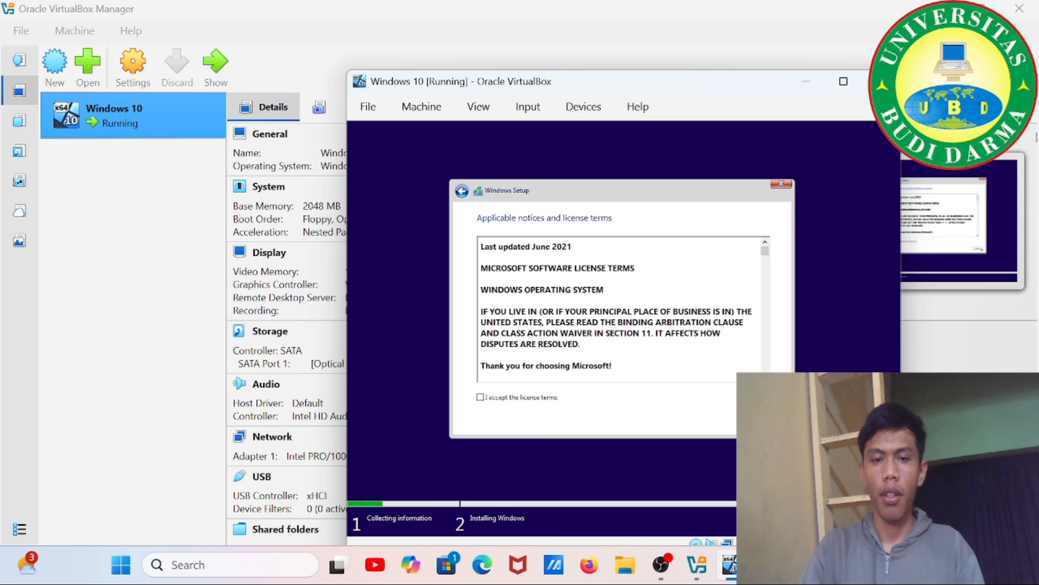
Accept the license terms and choose the Custom: Install Windows only installation.
left_click(480, 397)
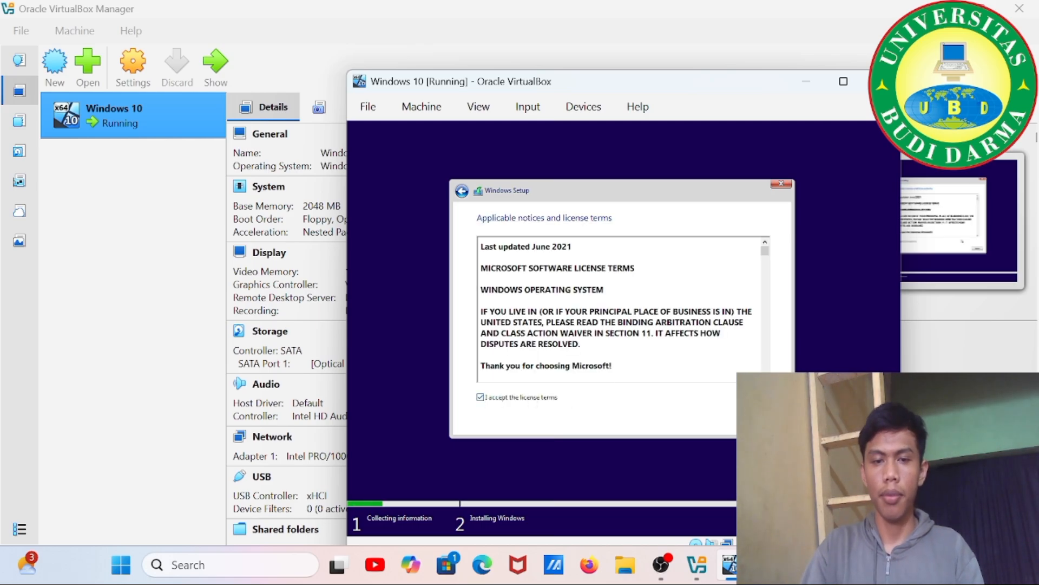
left_click(772, 421)
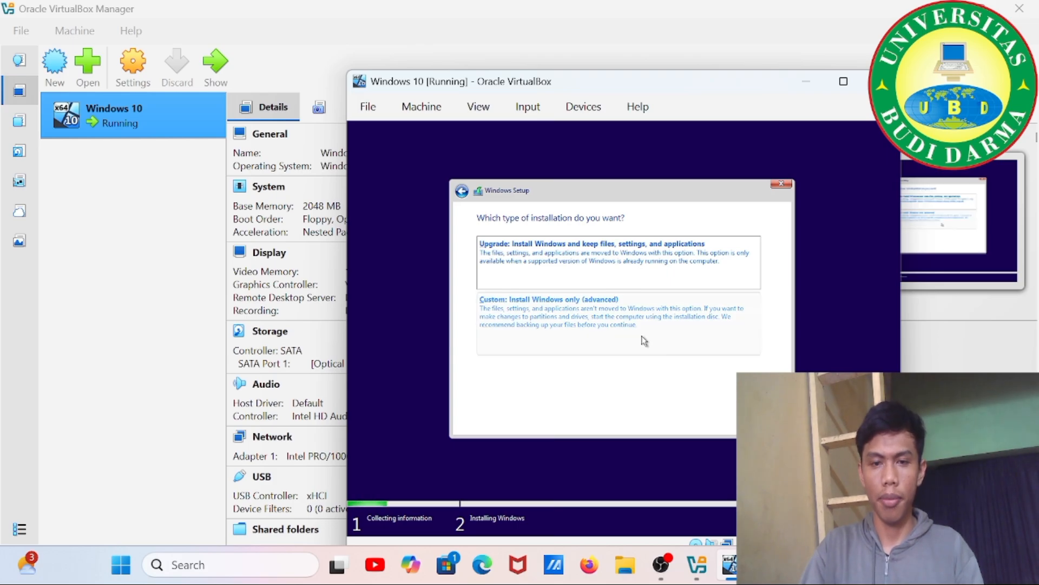
left_click(644, 340)
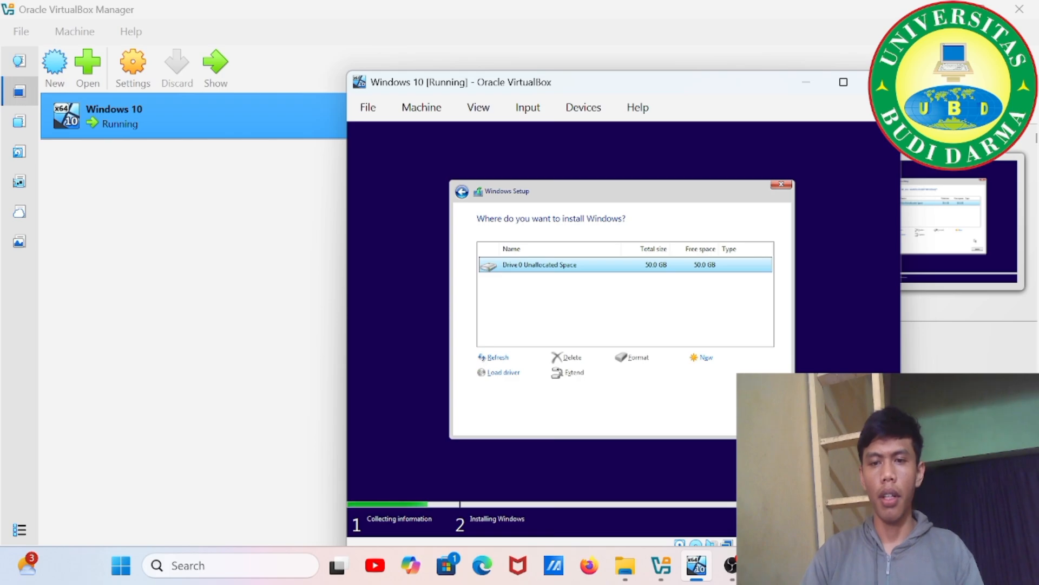
Install Windows onto Drive 0's 50.0 GB unallocated space.
left_click(764, 423)
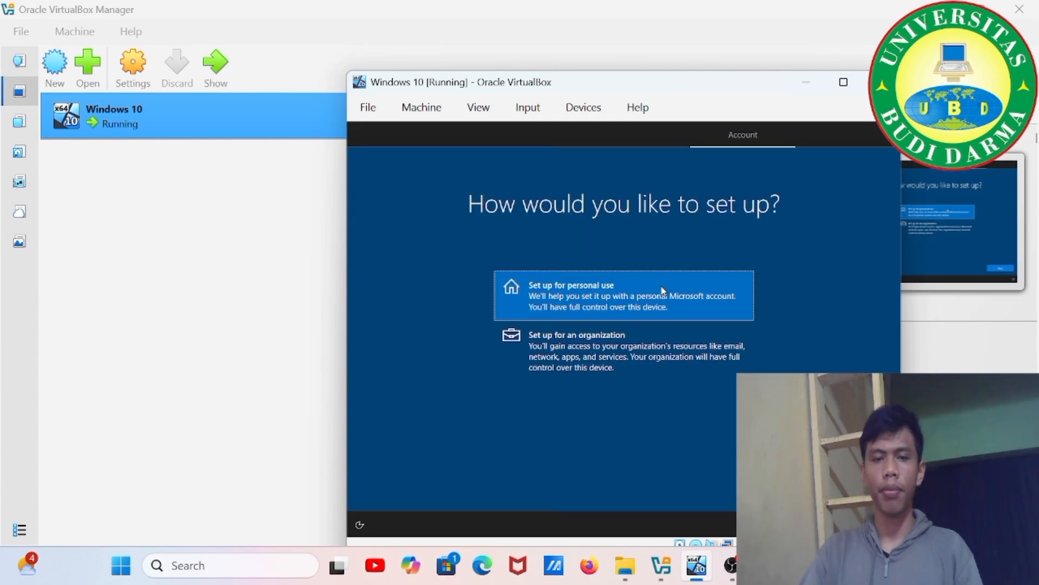
Set up for personal use with an offline account and the limited experience.
left_click(855, 491)
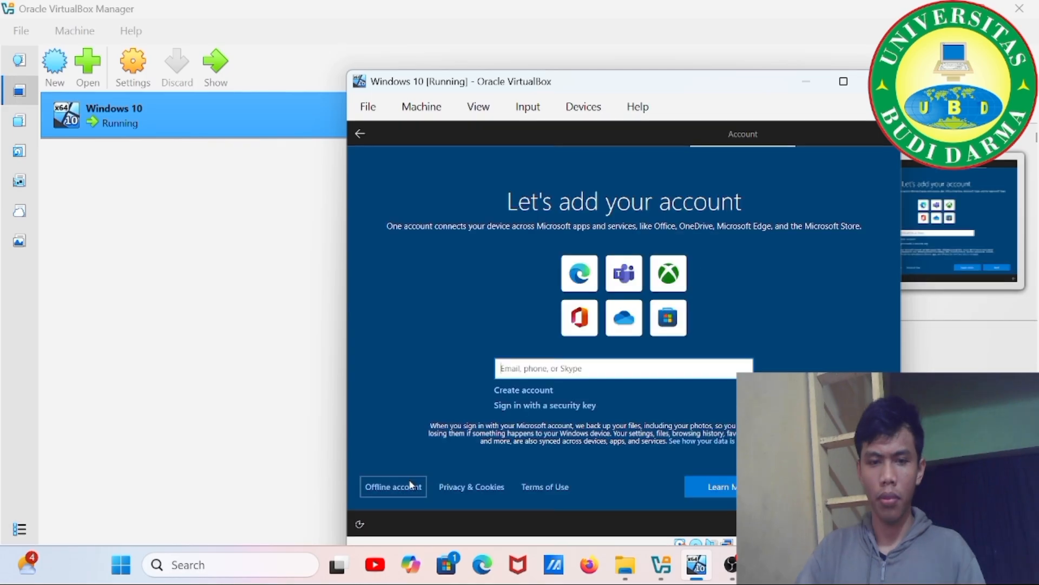
left_click(410, 485)
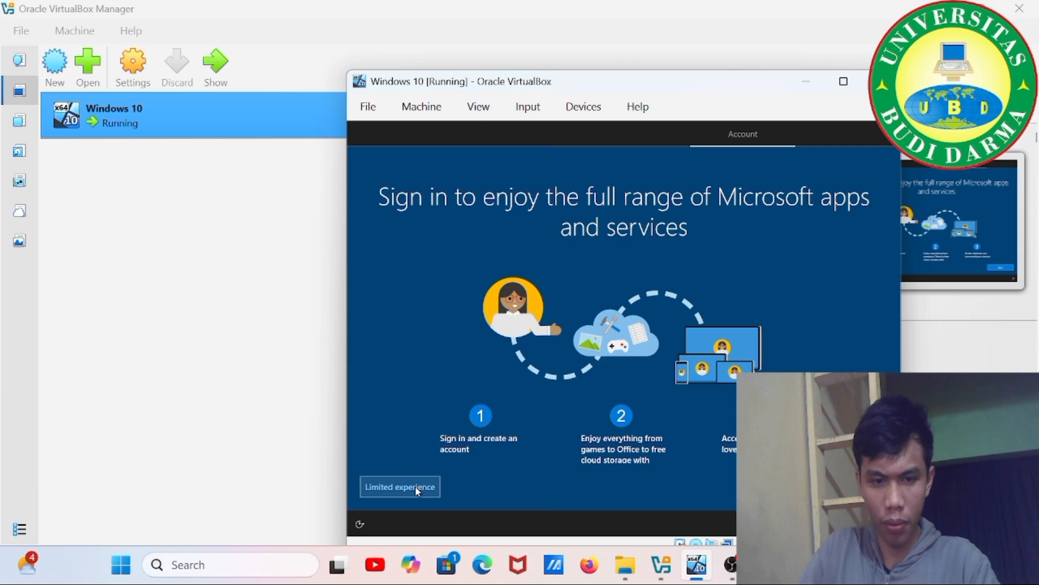
left_click(417, 487)
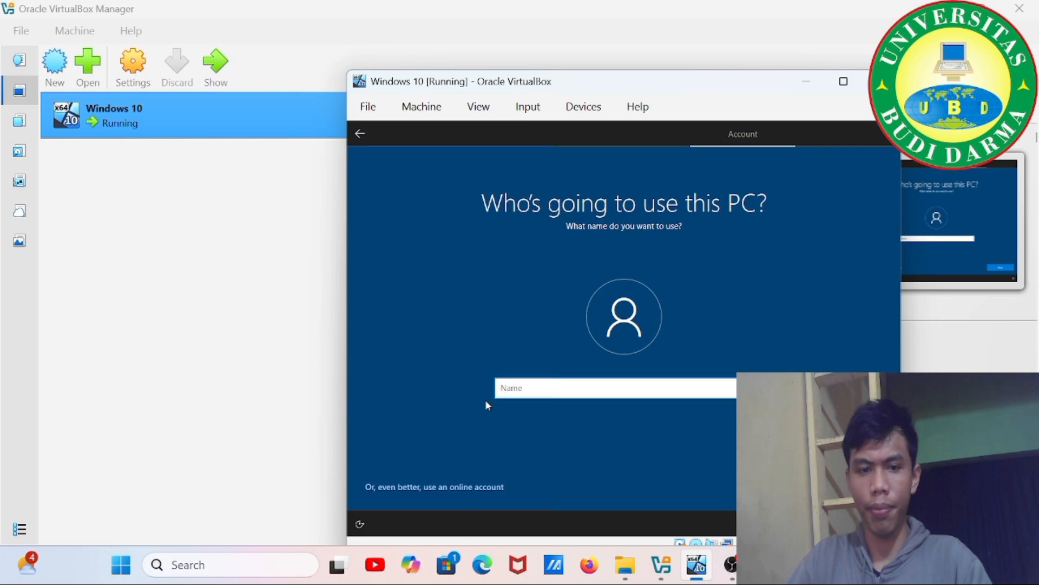
Enter the local account's user name, then a password and its confirmation.
type("Rahmat")
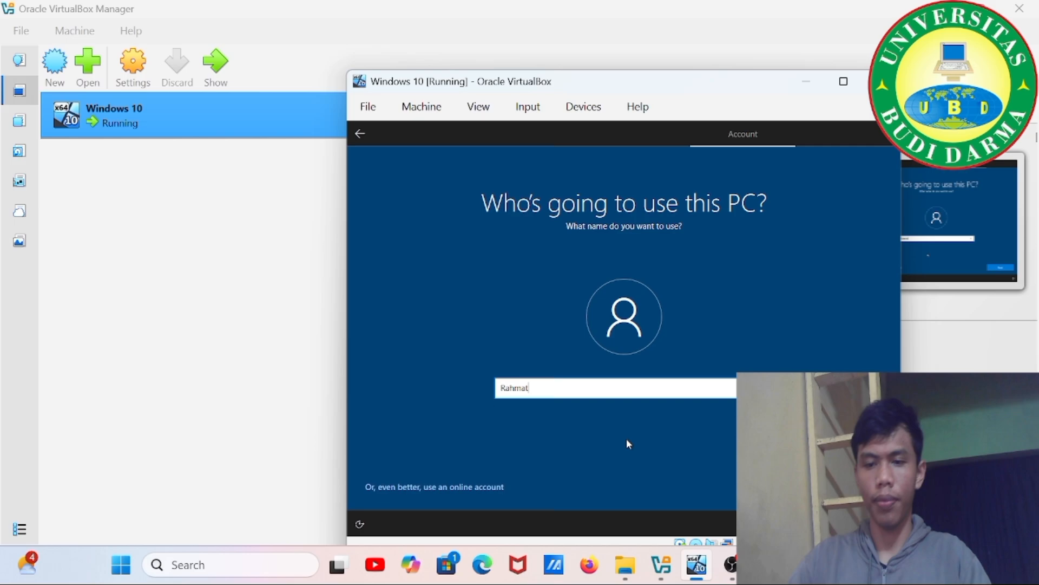
type(" S")
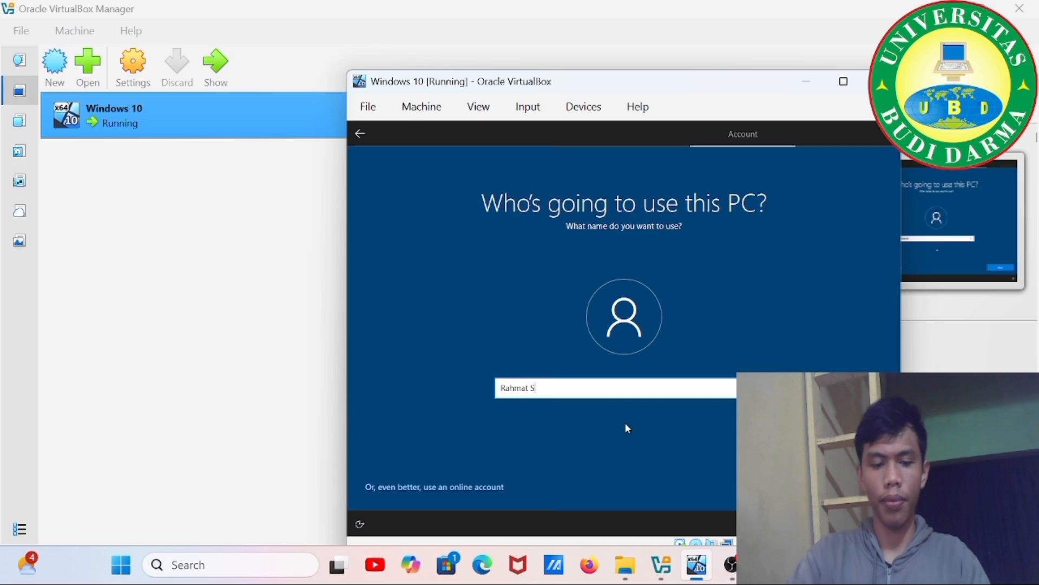
type("imanjunta")
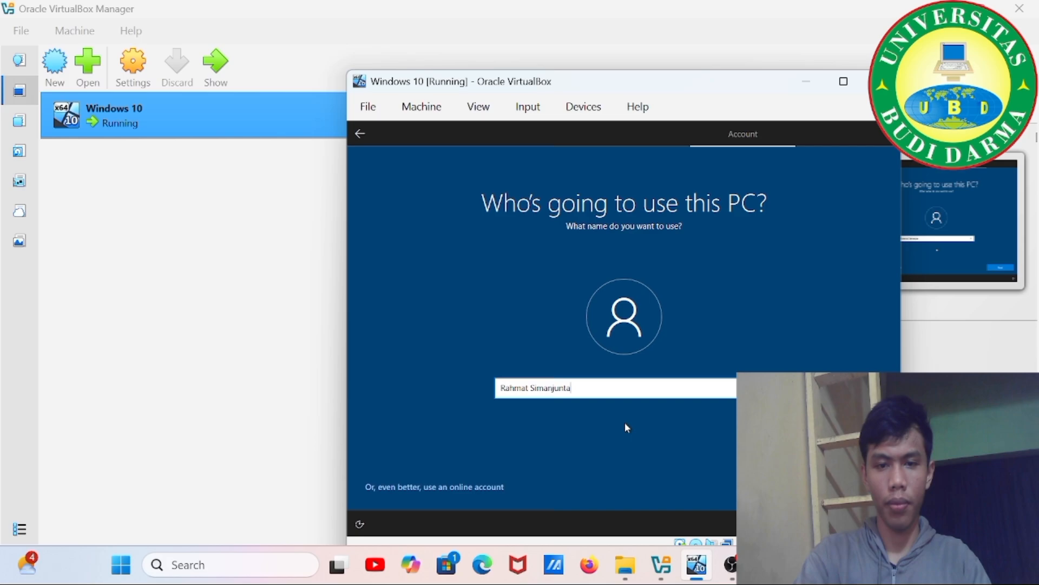
key("Return")
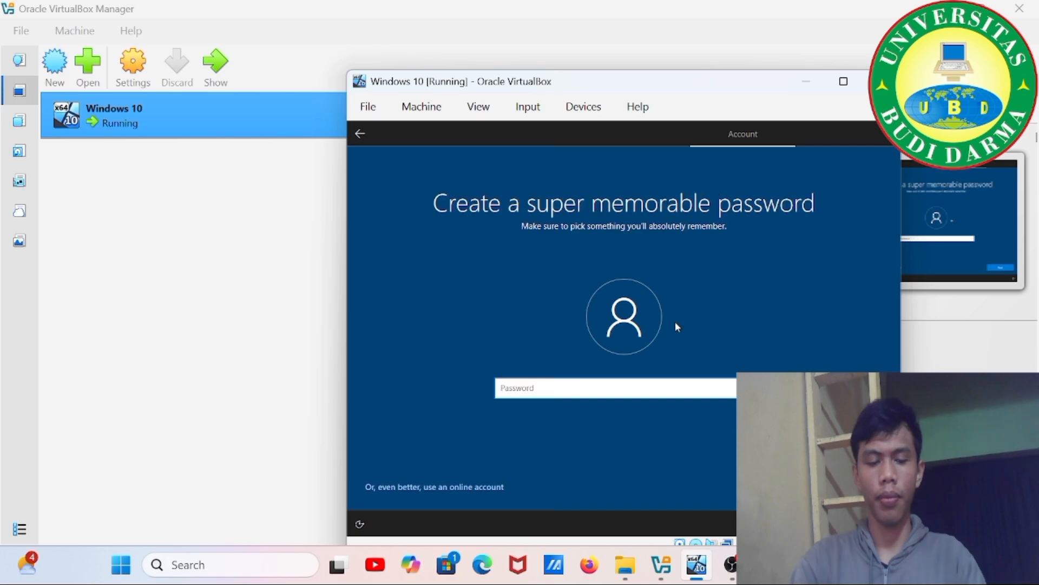
type("12")
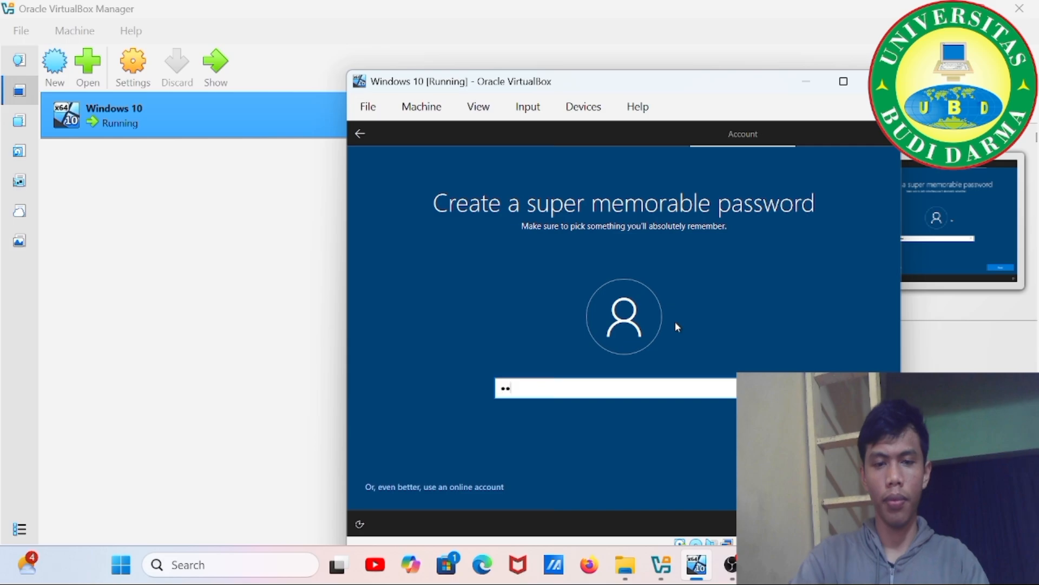
type("345678910")
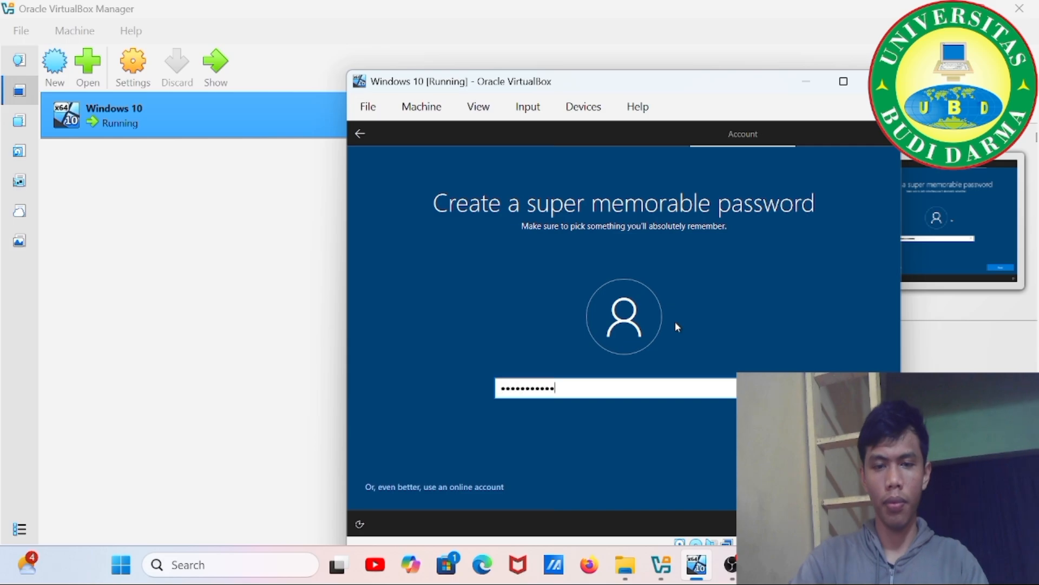
key("Return")
type("1")
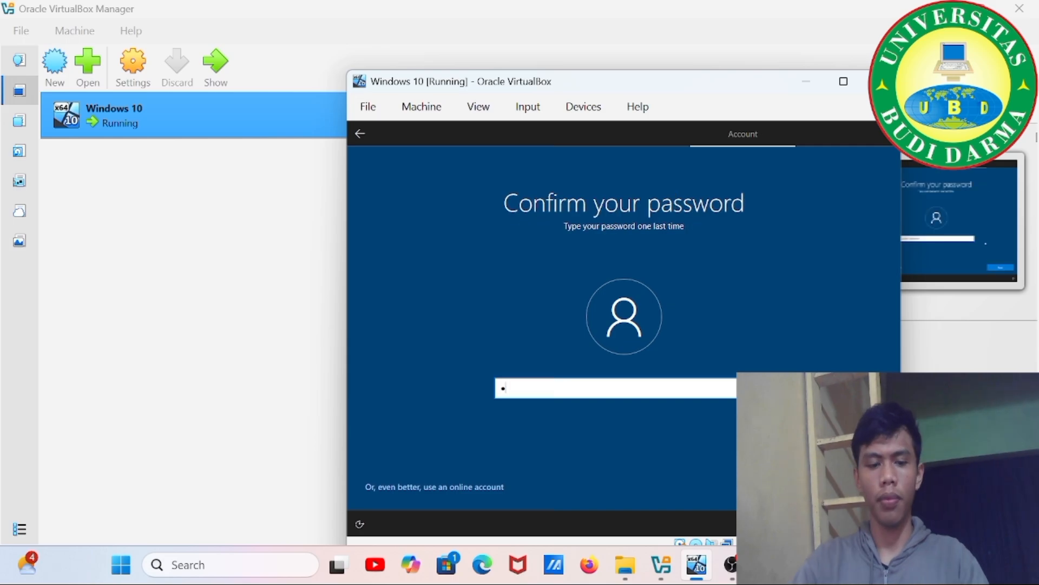
type("2345678910")
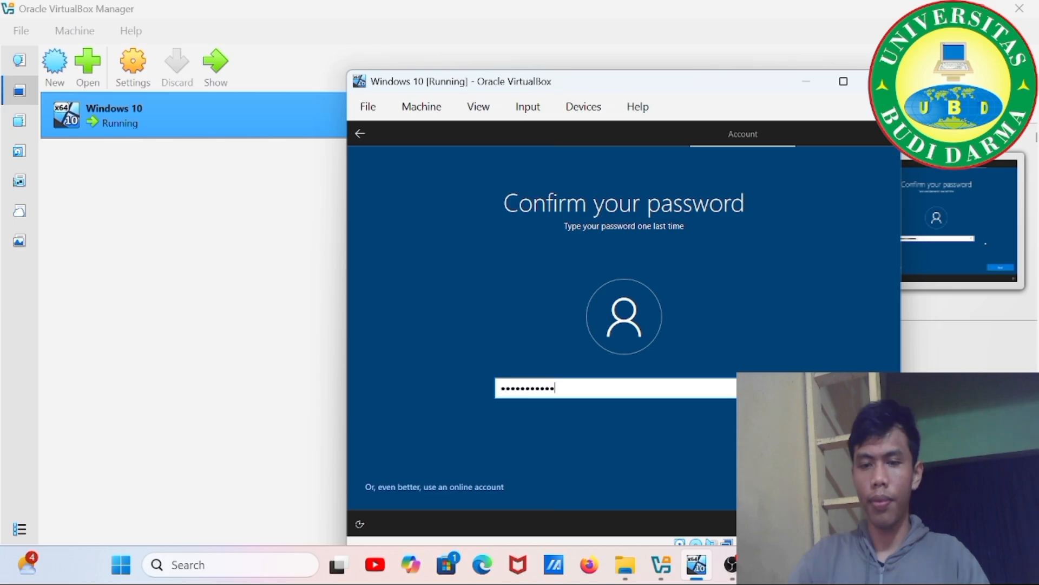
key("Return")
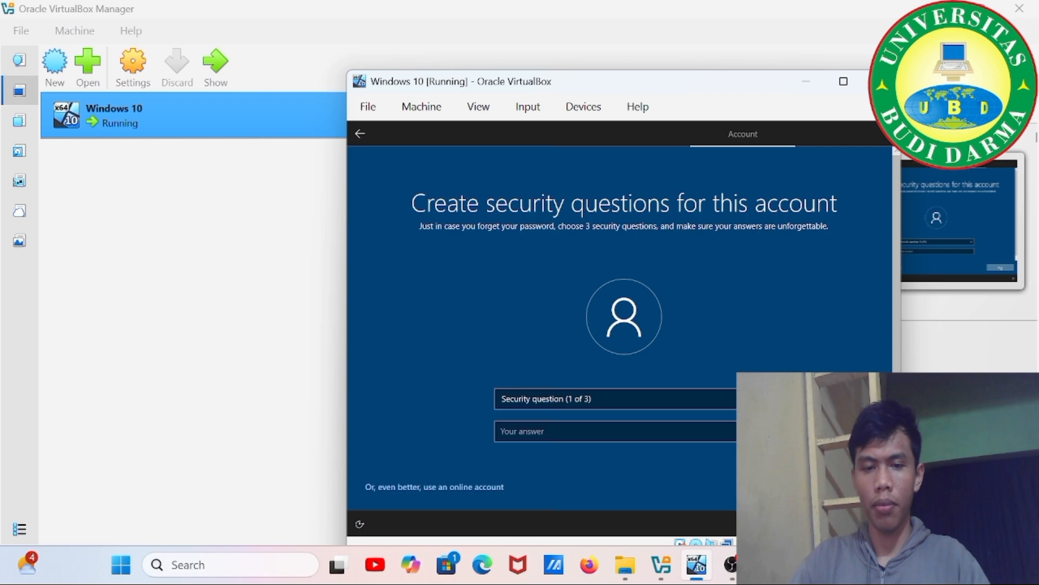
Choose the first pet's name security question and submit an answer.
left_click(709, 399)
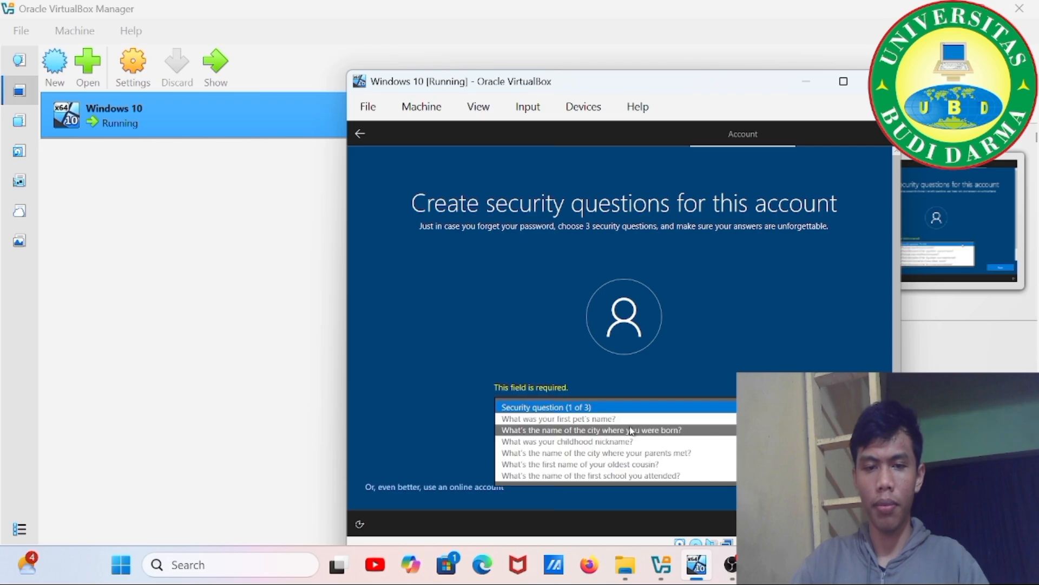
left_click(600, 419)
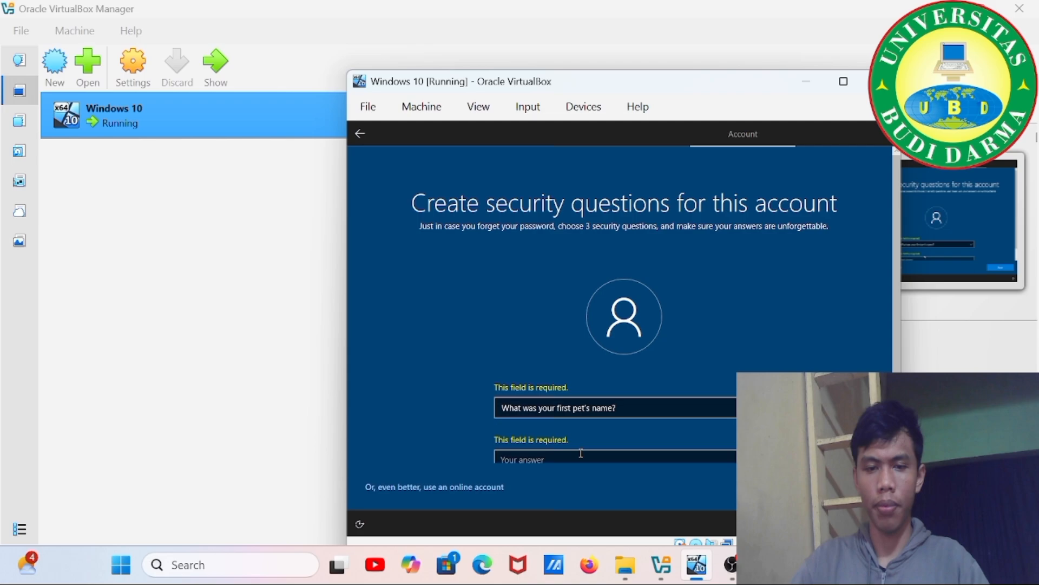
left_click(580, 452)
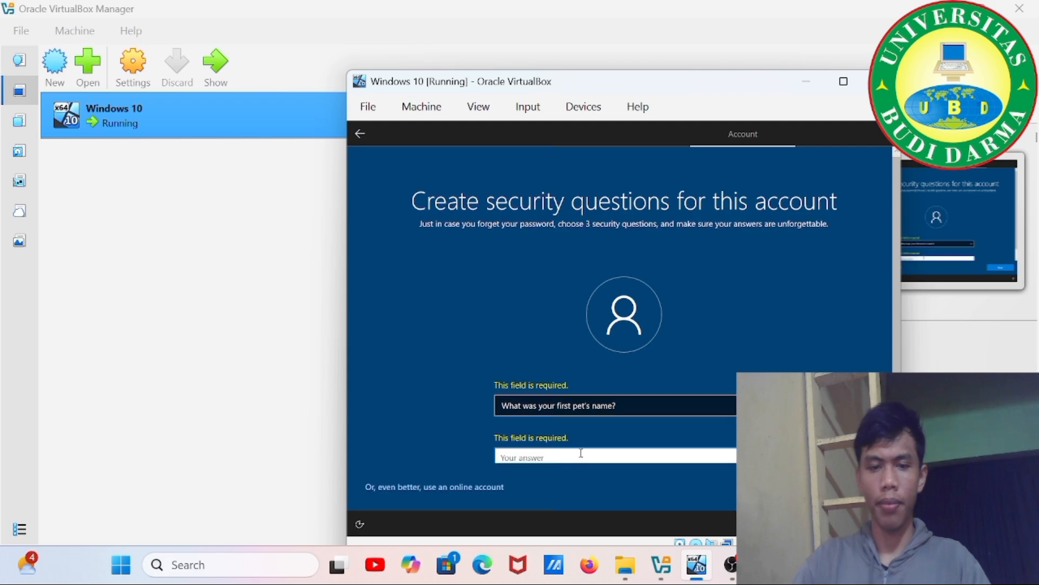
type("Rahmat")
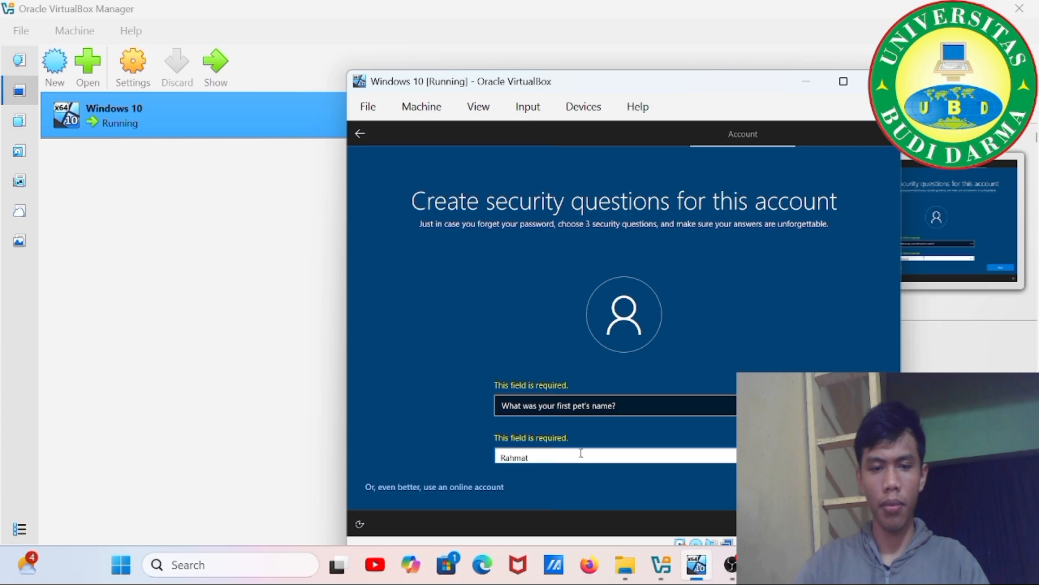
key("Return")
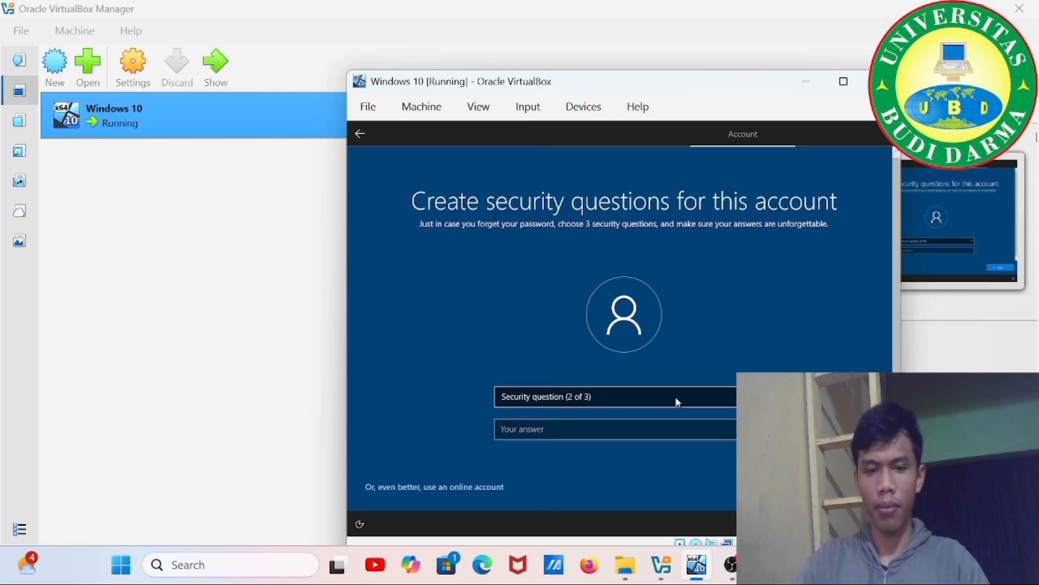
Choose the childhood nickname security question and submit an answer.
left_click(677, 402)
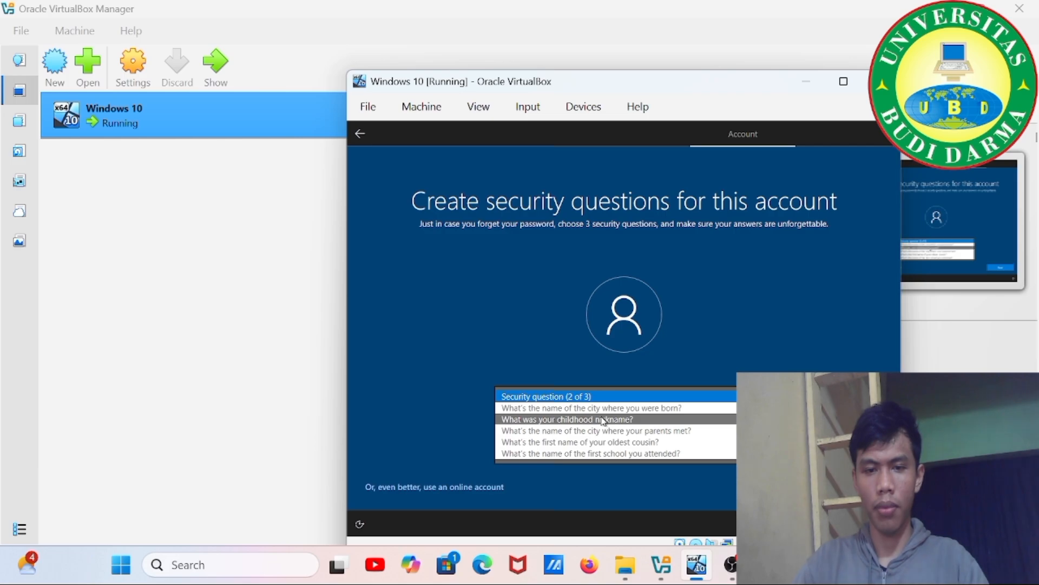
left_click(604, 420)
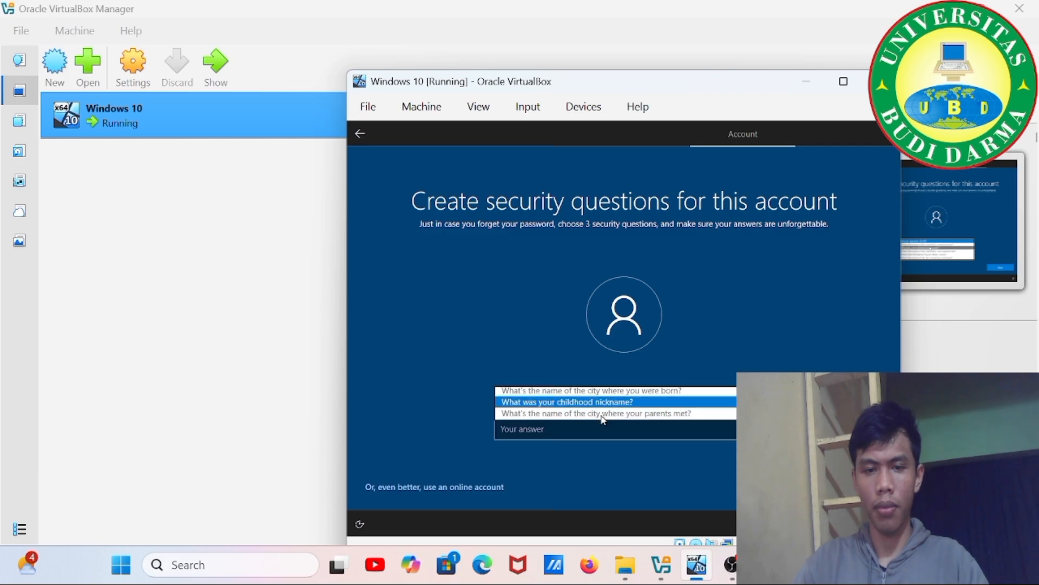
left_click(599, 430)
type("Ra")
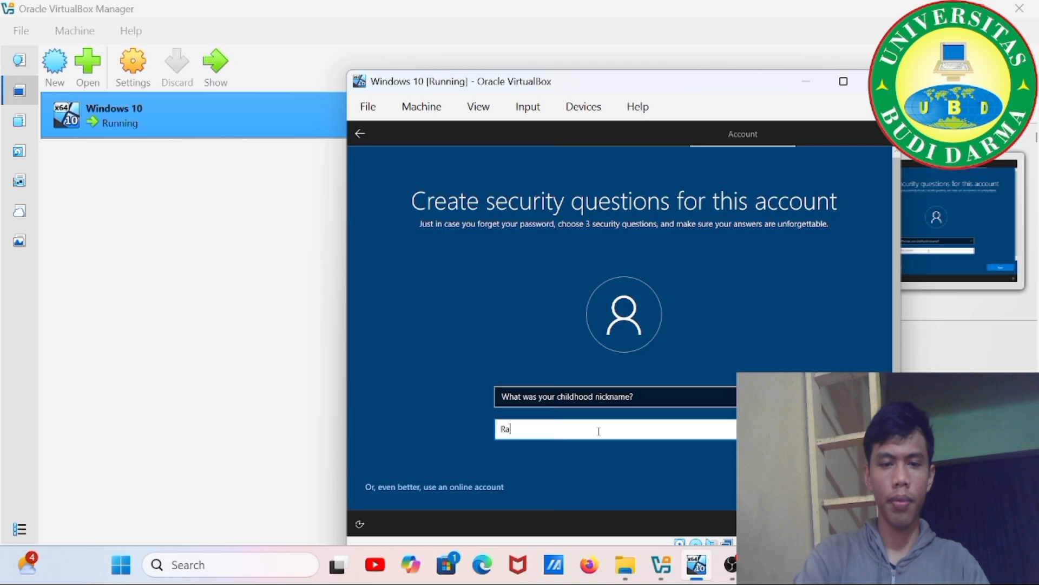
key("Return")
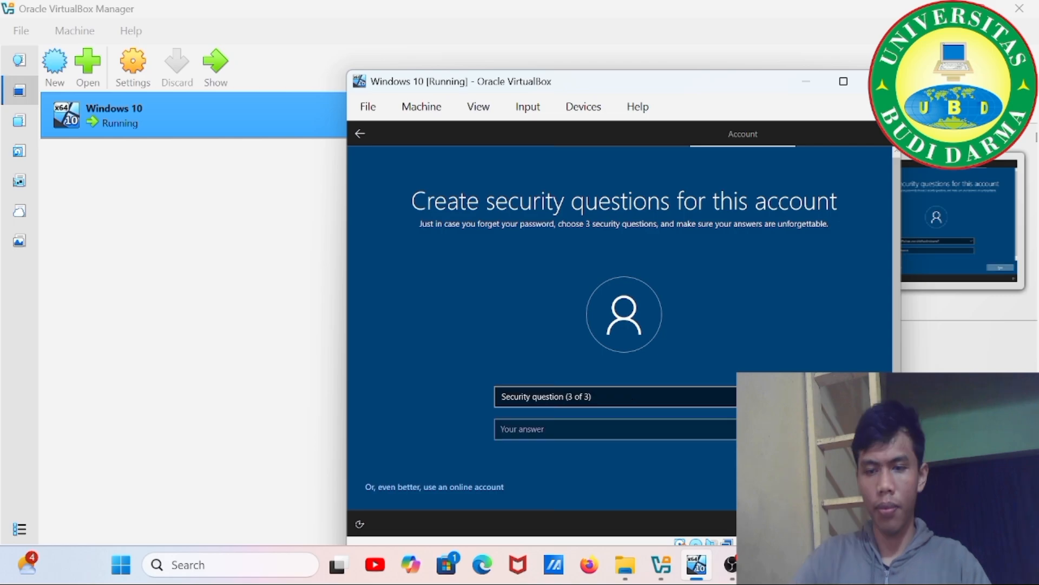
Choose the birth city security question and submit an answer.
left_click(664, 431)
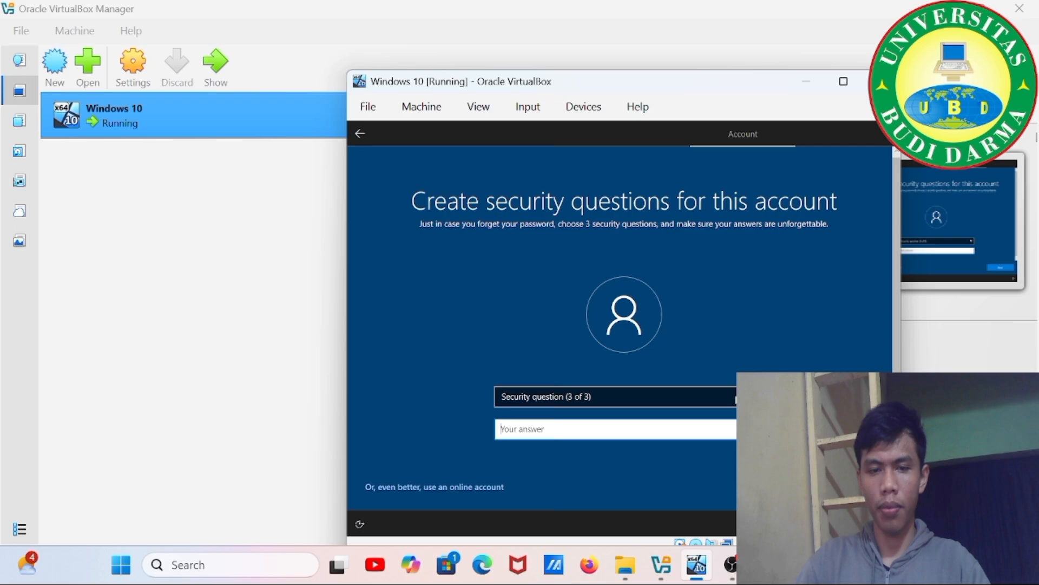
left_click(613, 397)
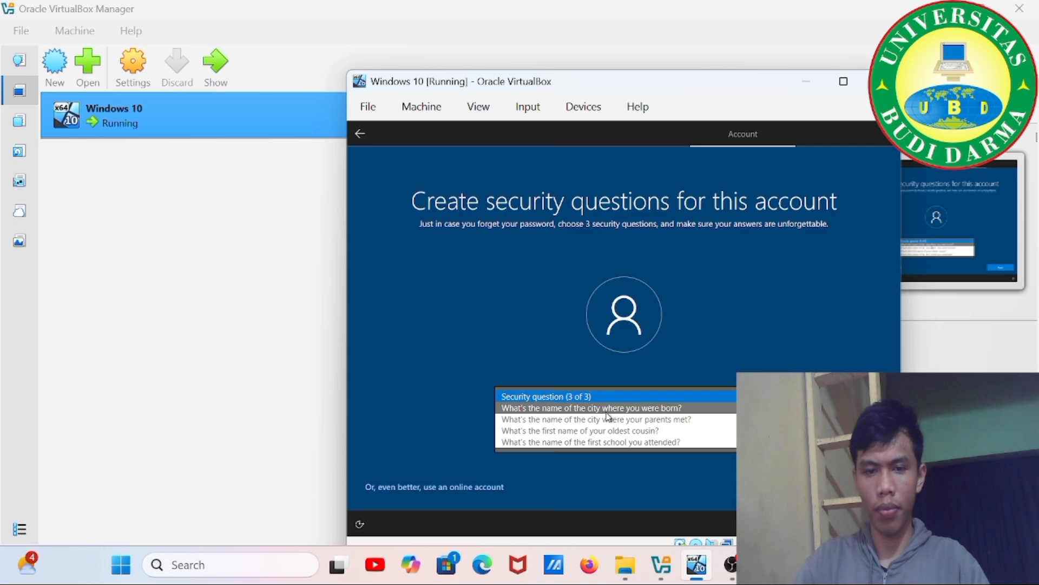
left_click(608, 411)
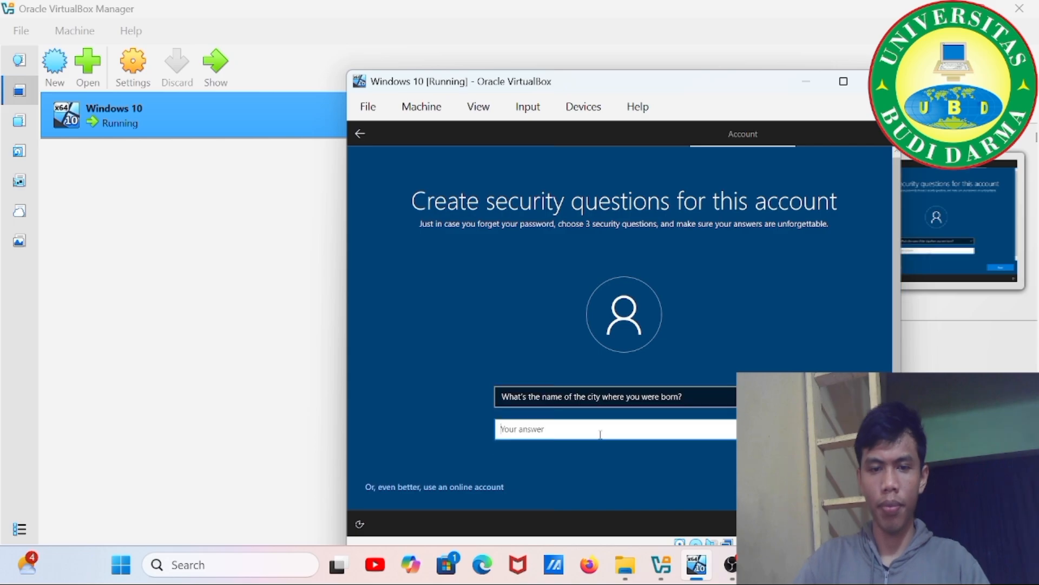
type("Ba")
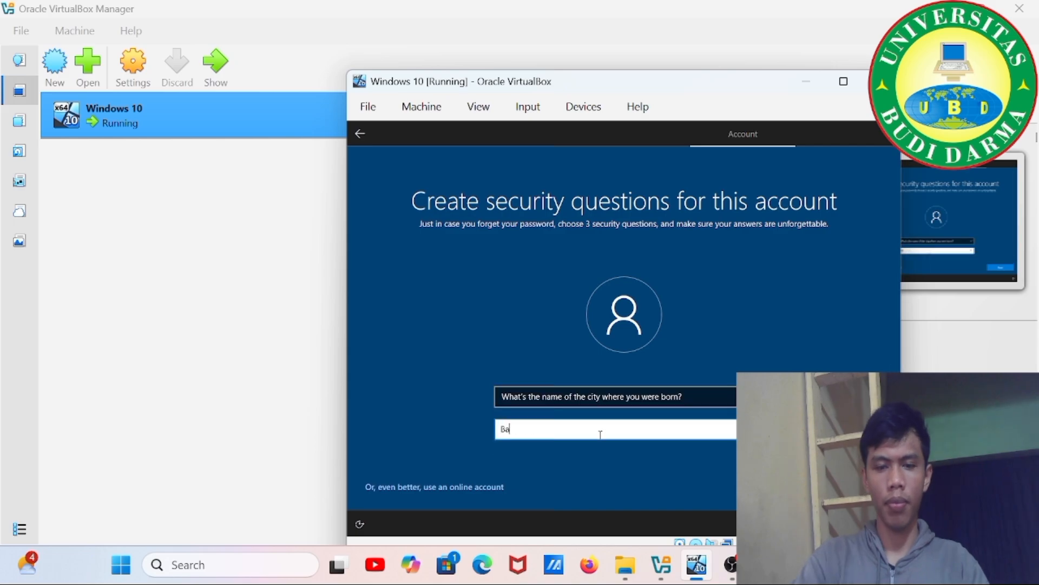
type("lige")
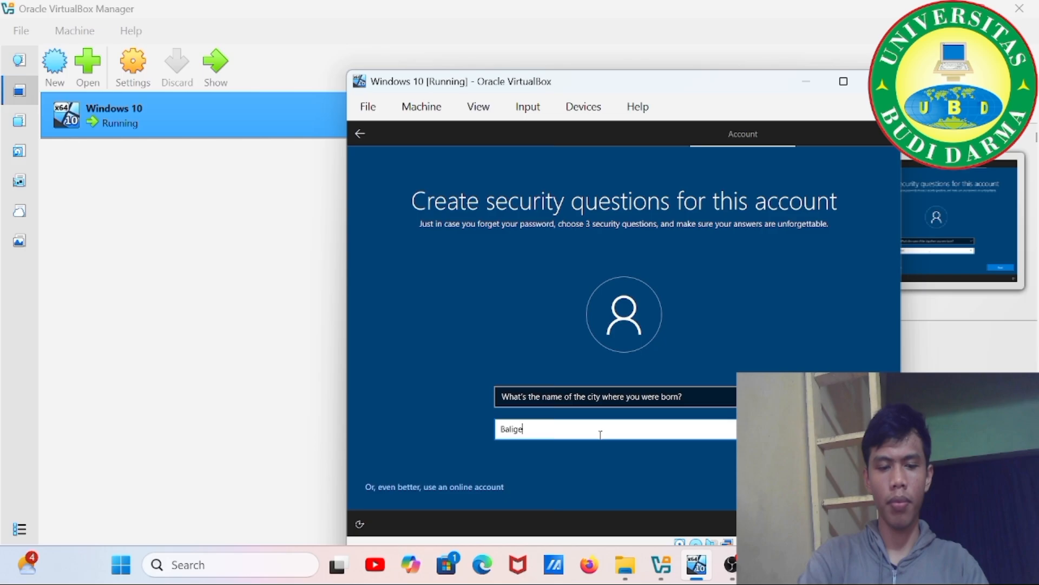
key("Return")
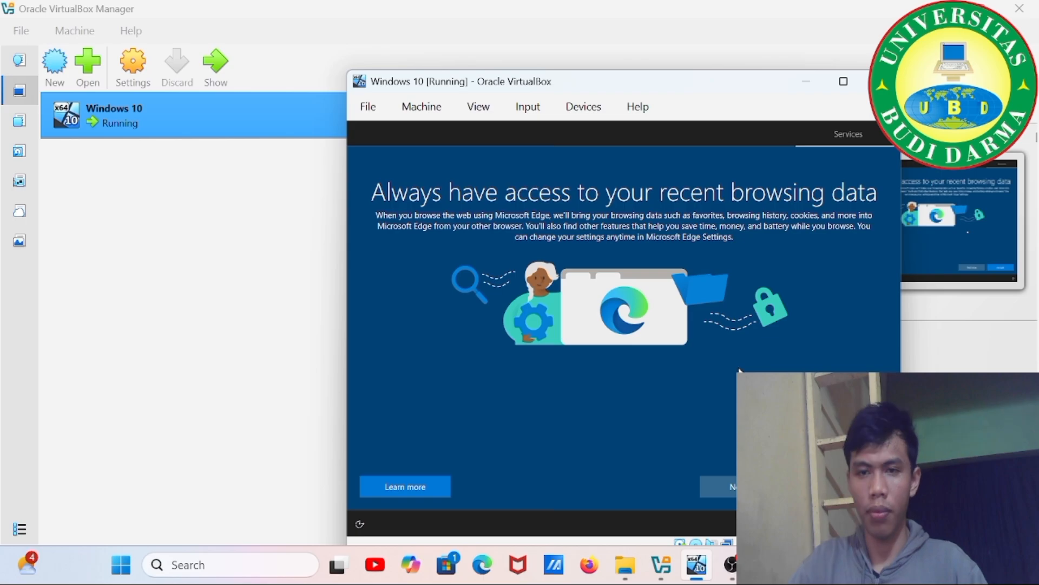
Pass the Edge browsing-data page, accept privacy settings, and skip device-usage customization.
left_click(842, 487)
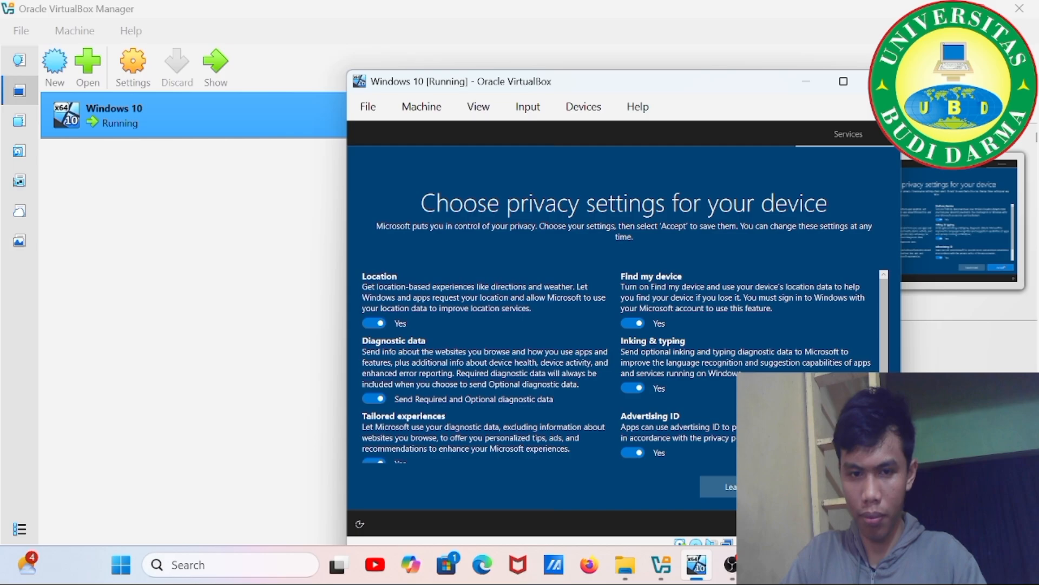
left_click(842, 487)
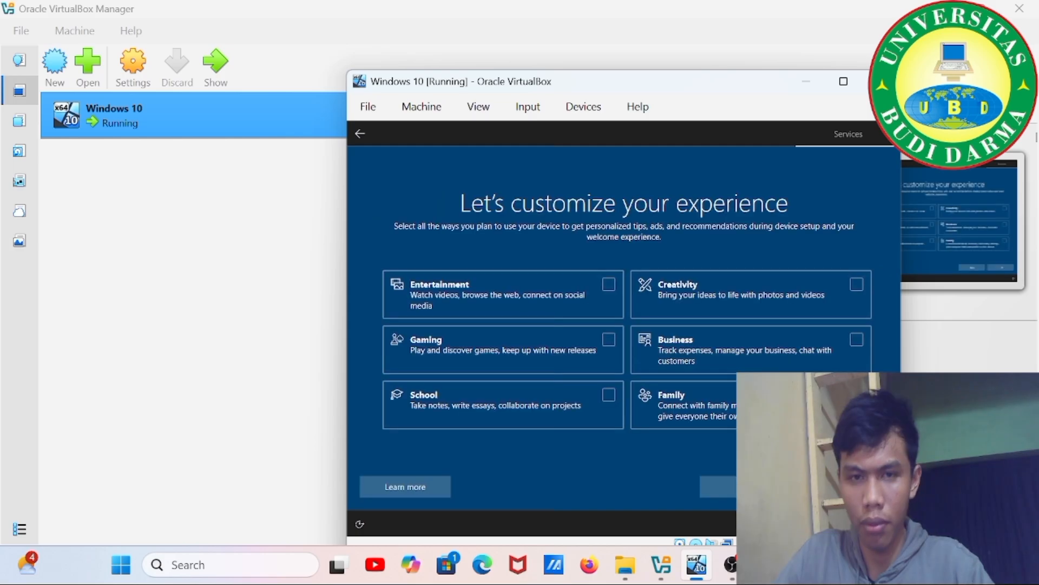
left_click(747, 486)
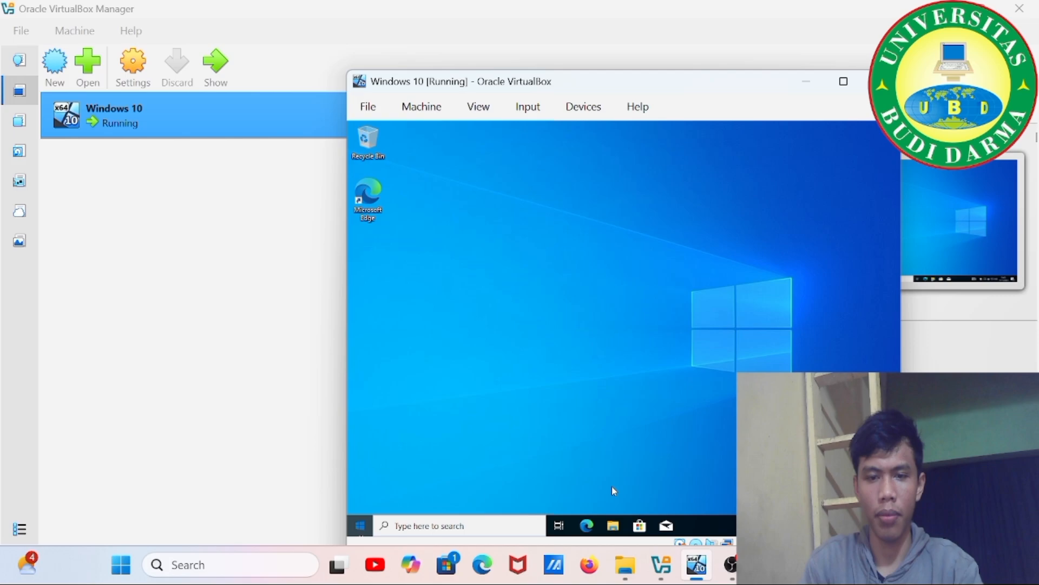
Shut down the Windows 10 guest from its Start menu's Power options.
left_click(360, 526)
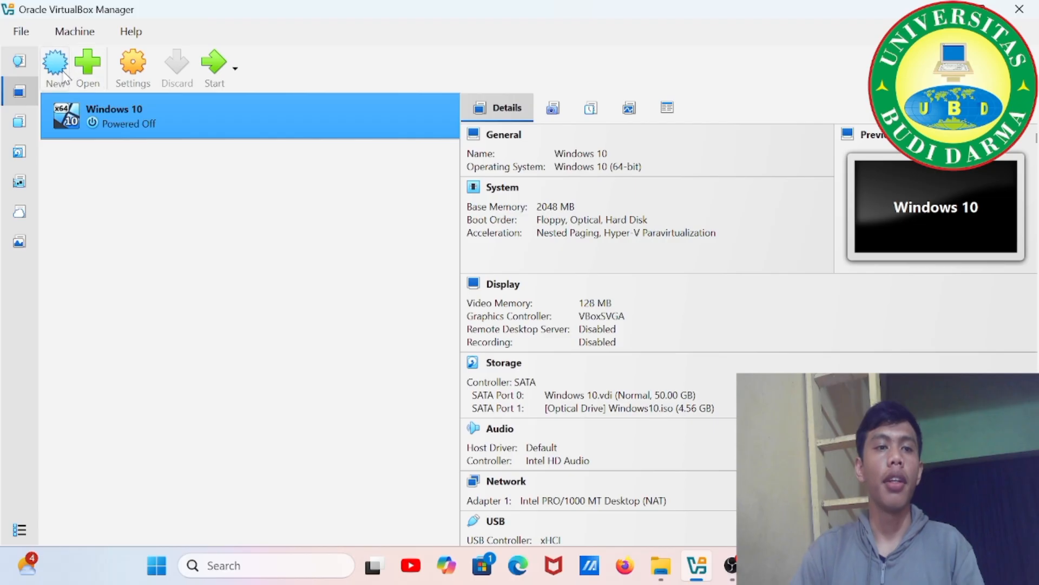
Create a VM named 'Ubuntu' with 2048 MB memory, 1 CPU and a 25 GB Ubuntu.vdi disk.
left_click(62, 74)
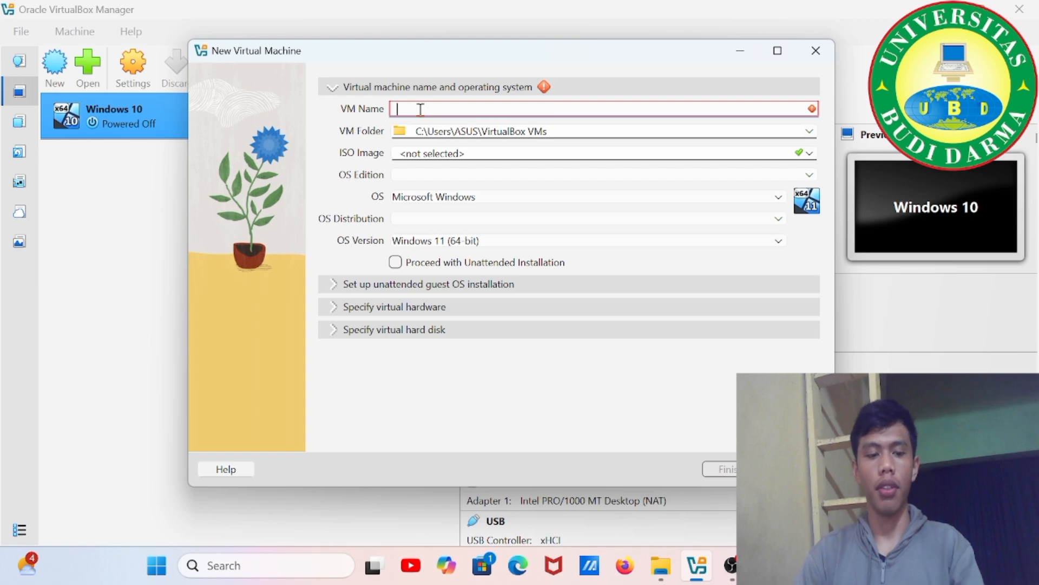
type("u")
key("BackSpace")
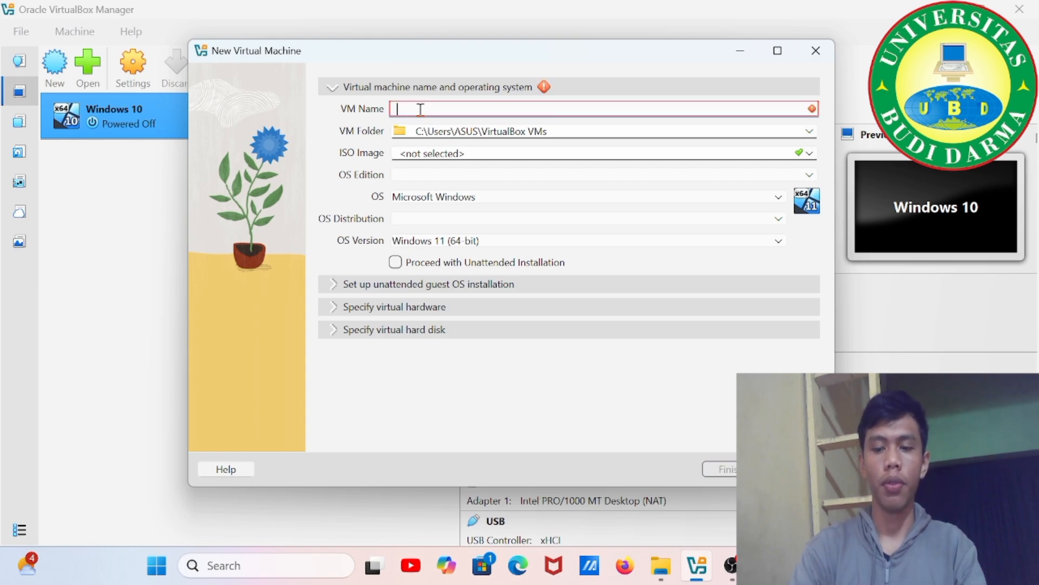
type("Ubuntu")
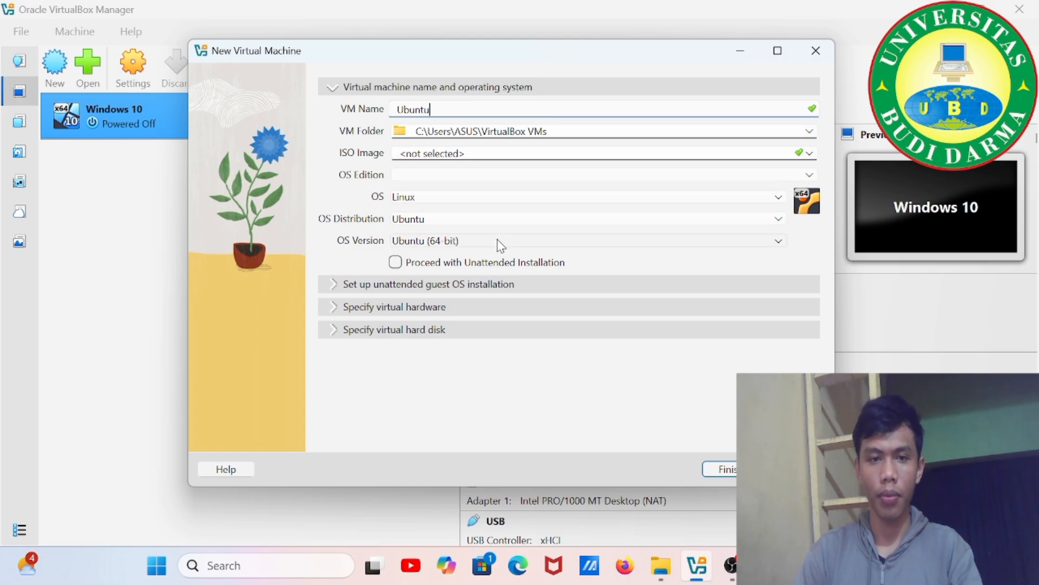
left_click(348, 285)
left_click(336, 300)
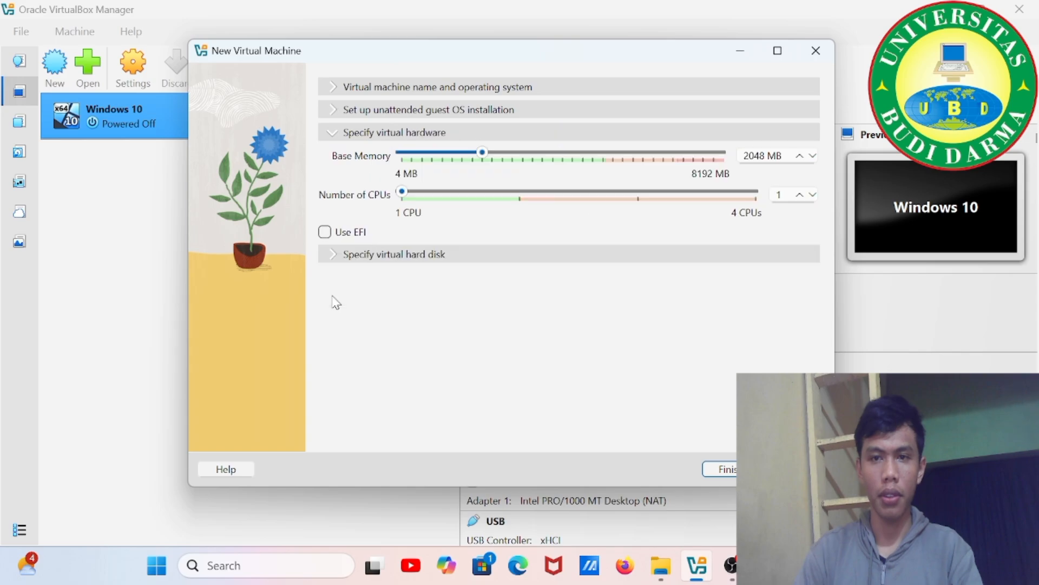
left_click(724, 470)
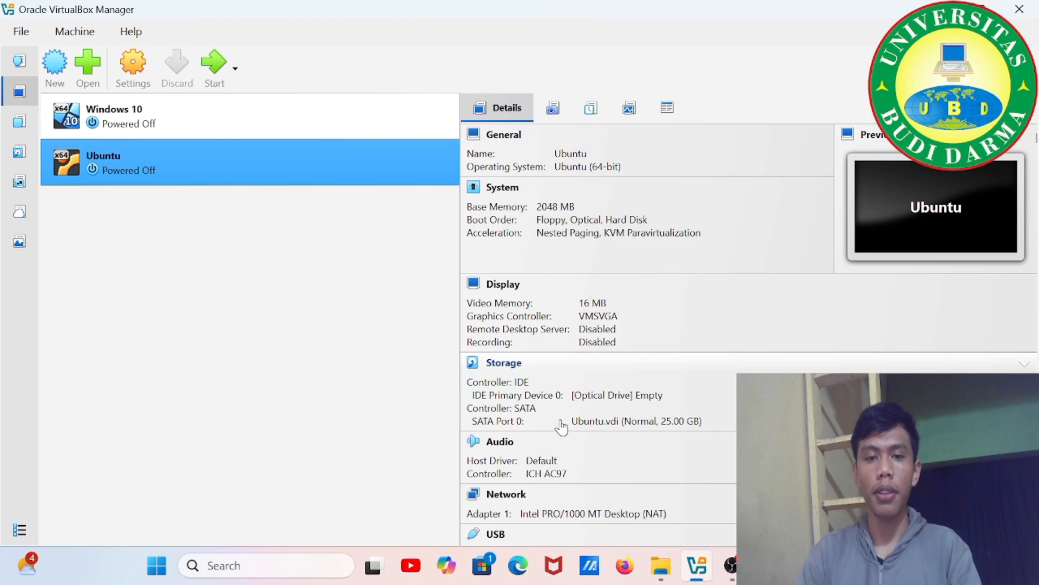
Remove the Ubuntu.vdi disk from the Ubuntu VM's SATA controller in Storage settings.
left_click(504, 363)
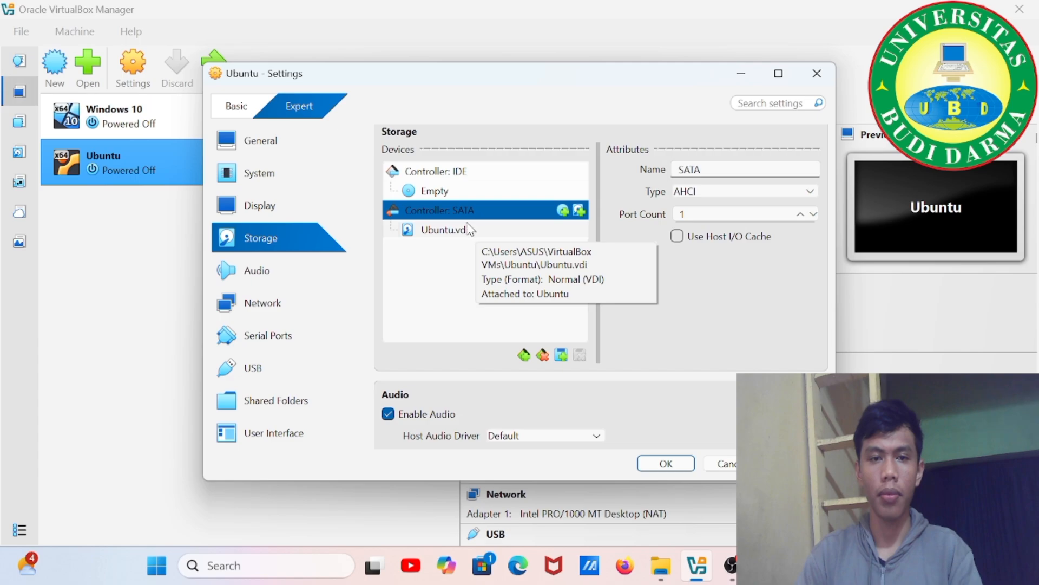
left_click(469, 231)
left_click(580, 355)
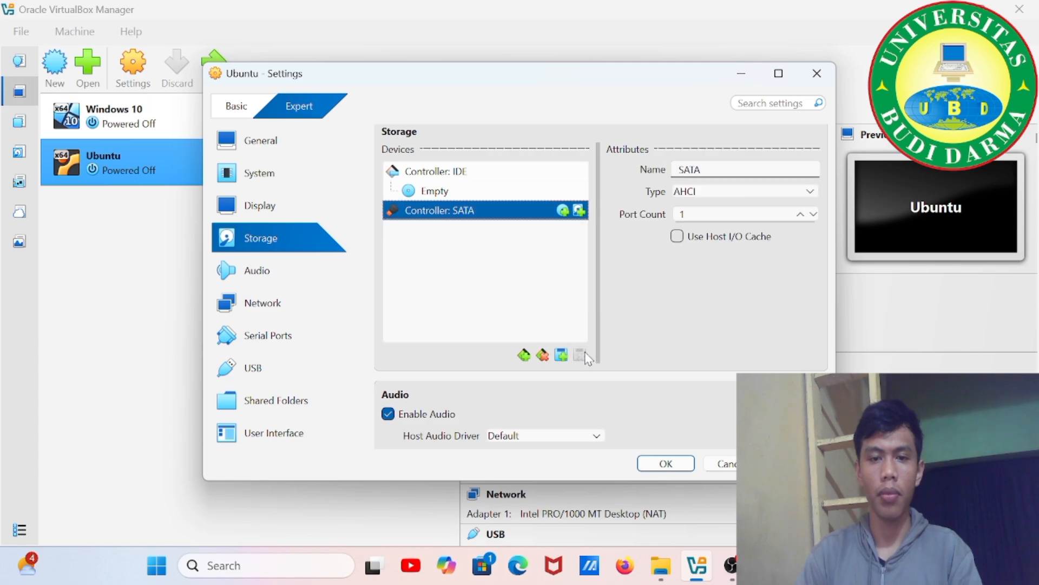
Load ubuntu-25.10-desktop-amd64.iso into the empty optical drive and save the storage settings.
left_click(460, 192)
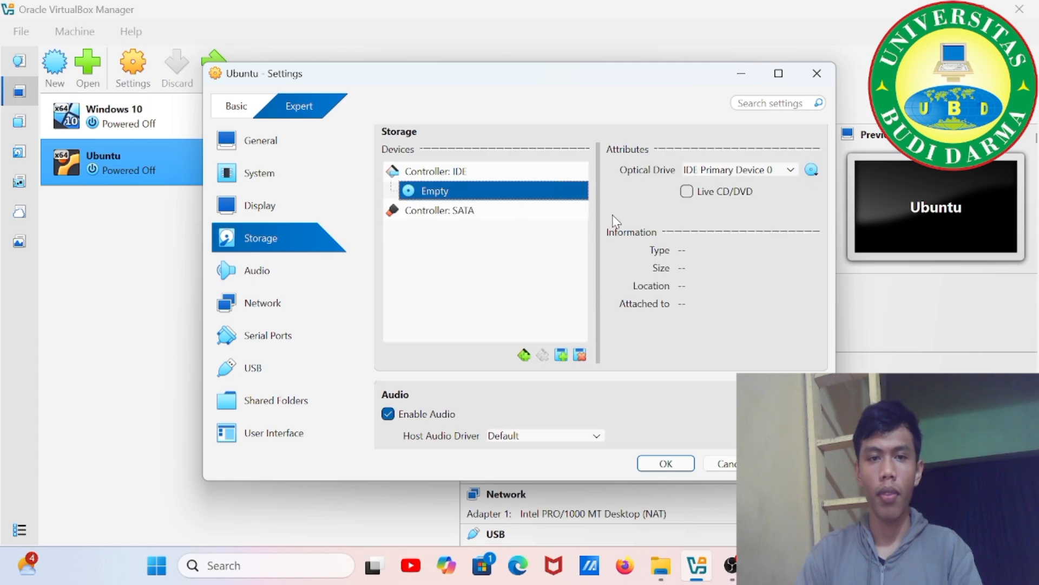
left_click(811, 169)
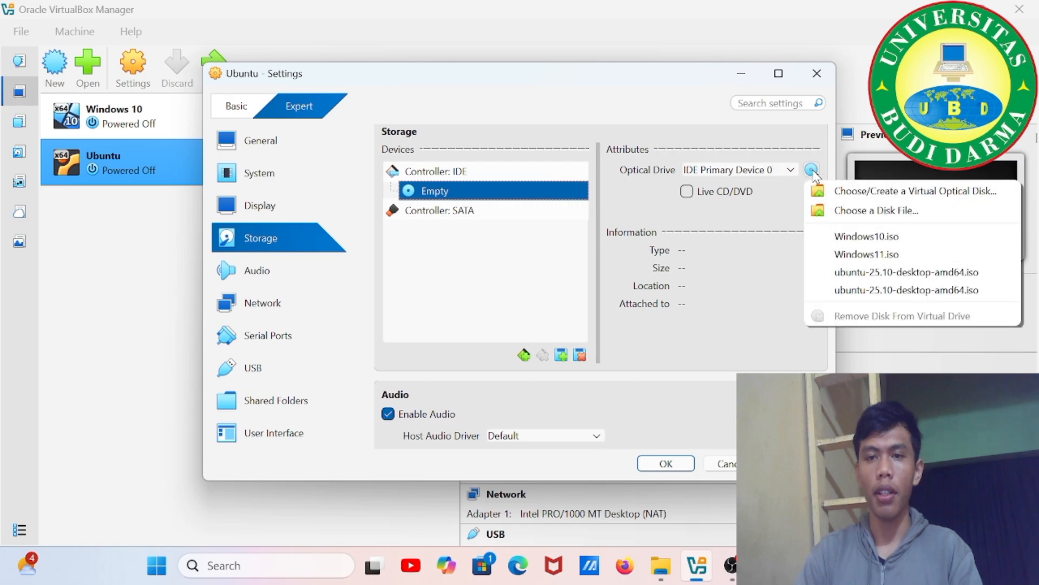
left_click(857, 215)
left_click(455, 215)
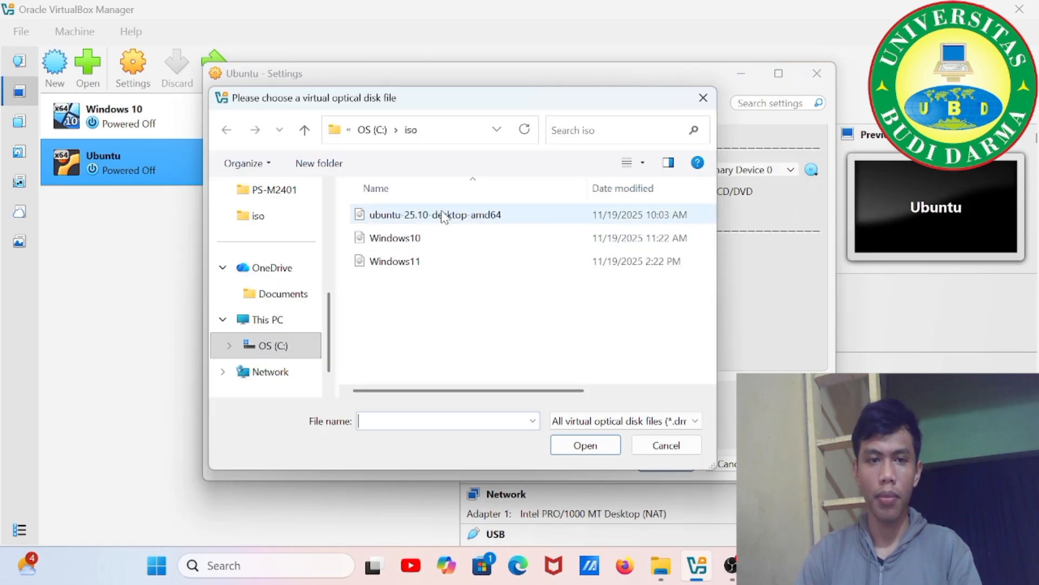
left_click(590, 443)
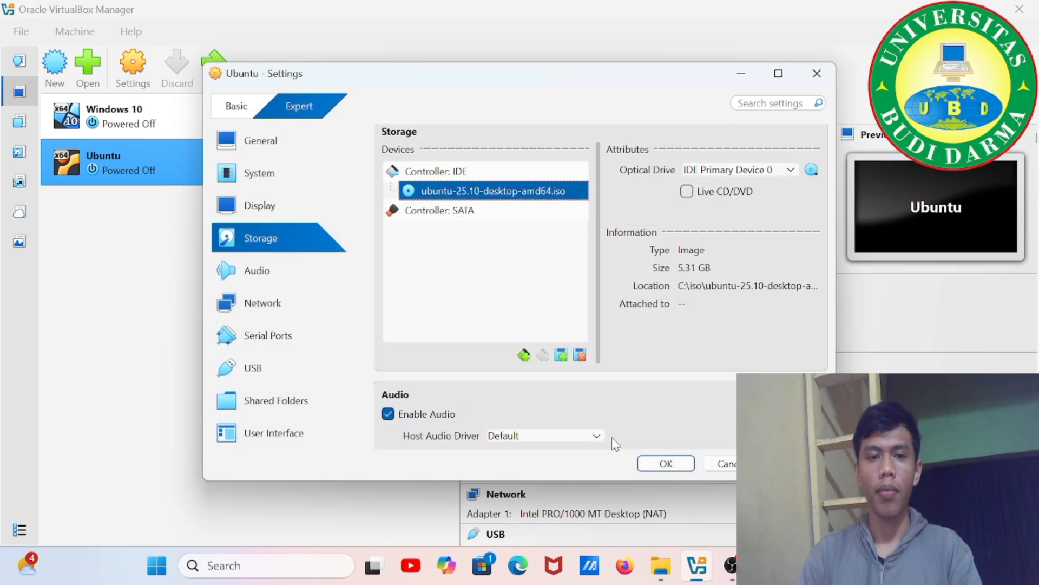
left_click(676, 468)
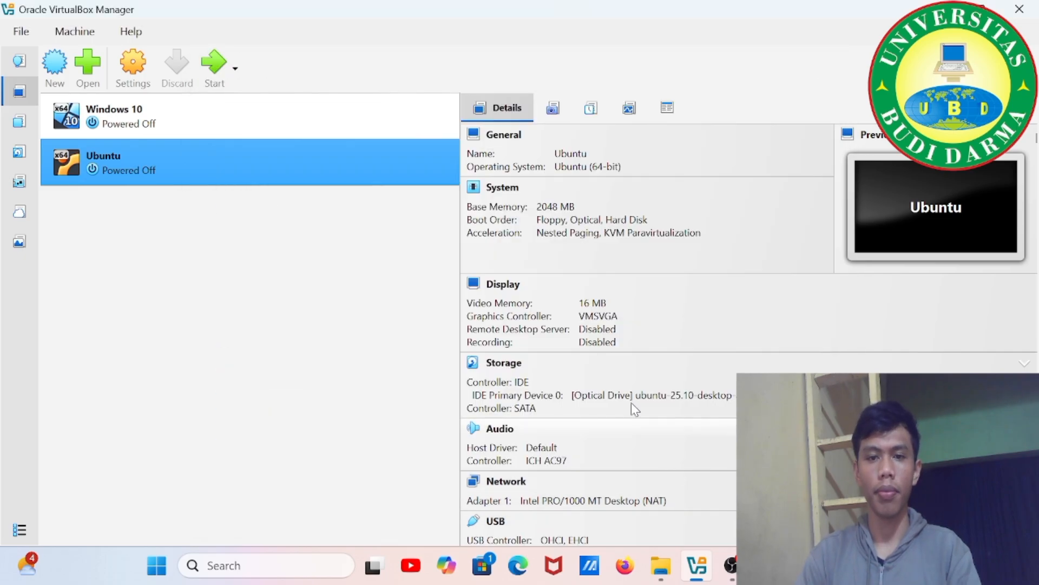
Start the Ubuntu VM, boot 'Try or Install Ubuntu' from the ISO, and dismiss both capture notices.
left_click(224, 68)
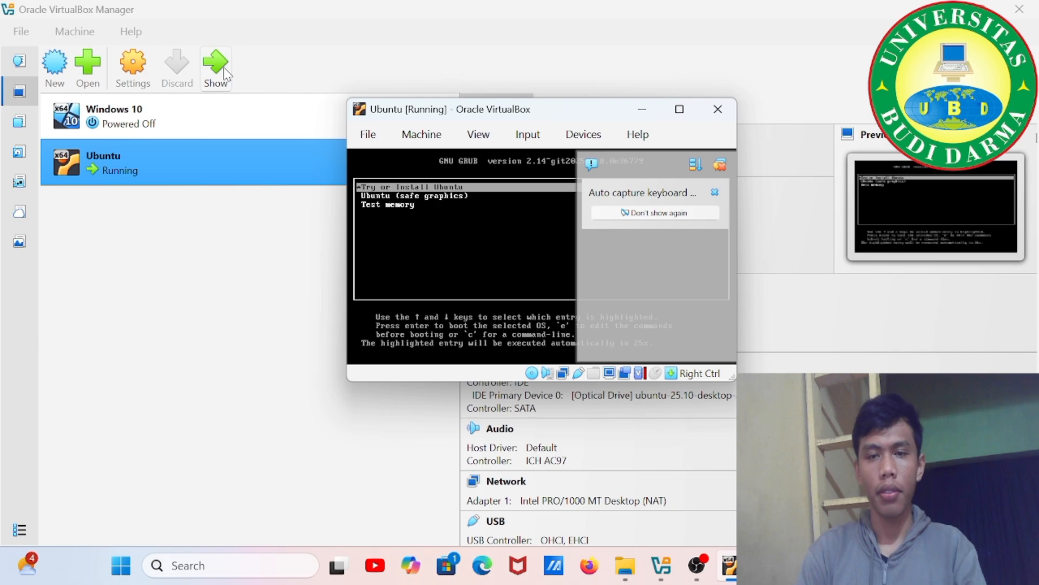
left_click(716, 194)
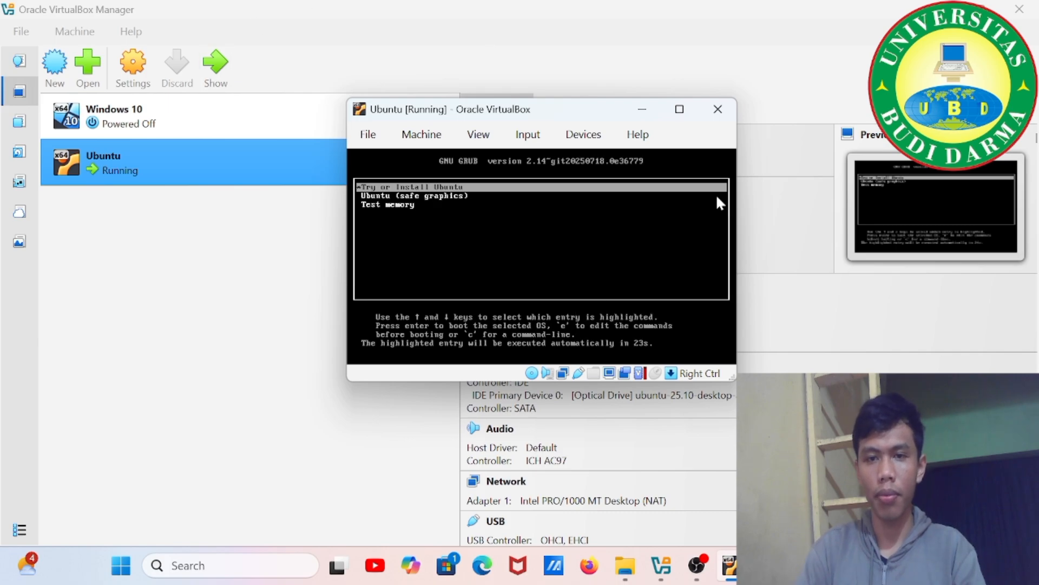
key("Return")
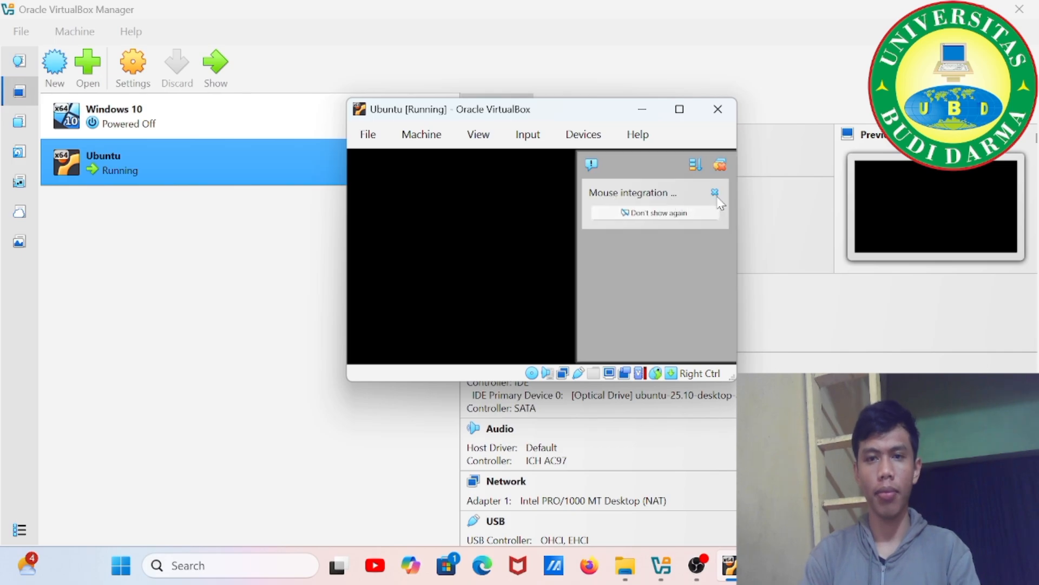
left_click(716, 193)
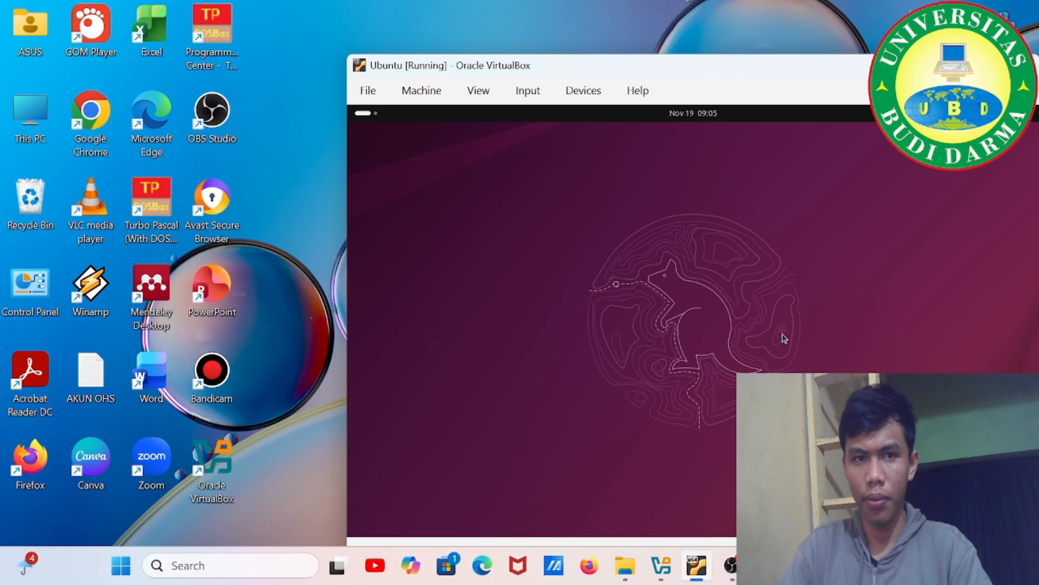
Once the live desktop loads, make the Ubuntu VM window taller by dragging its top edge upward.
left_click_drag(690, 55, 648, 34)
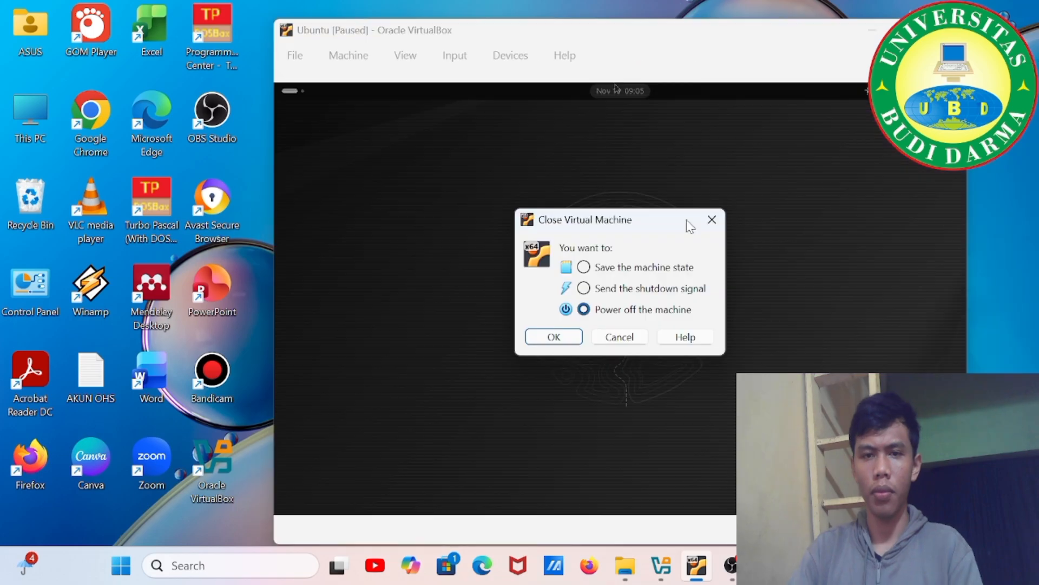
left_click(718, 221)
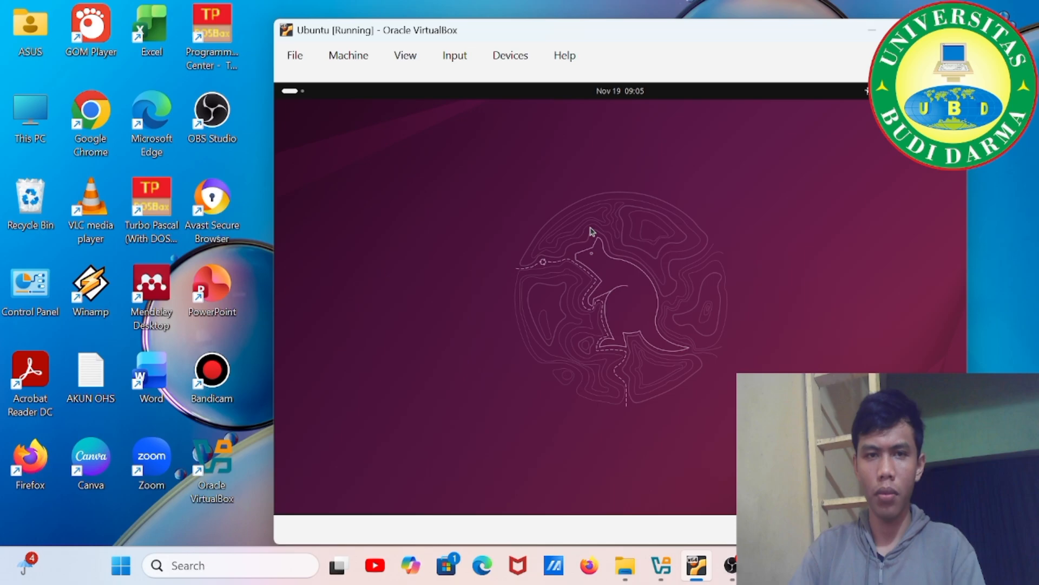
key("ctrl+q")
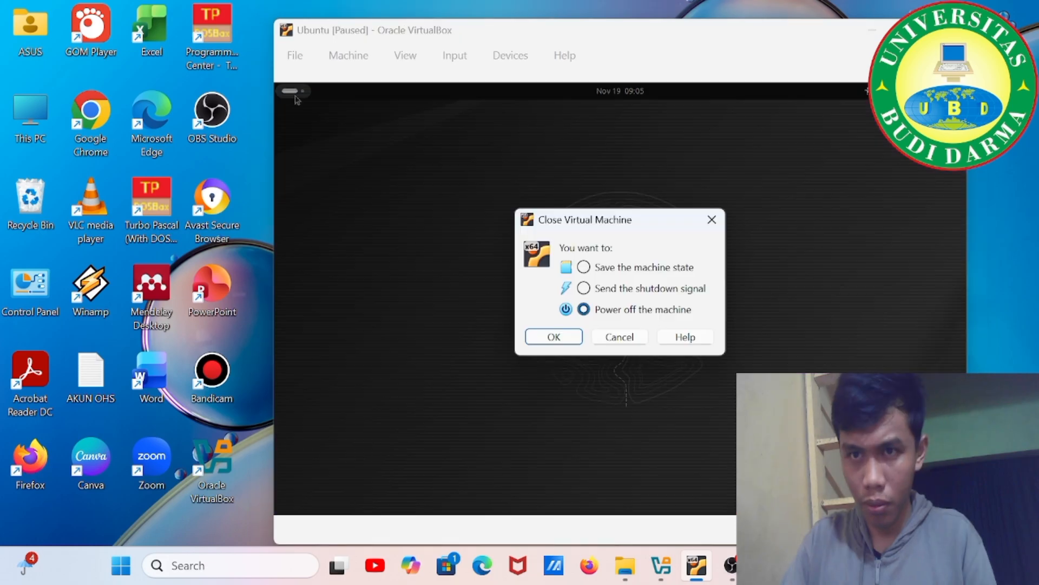